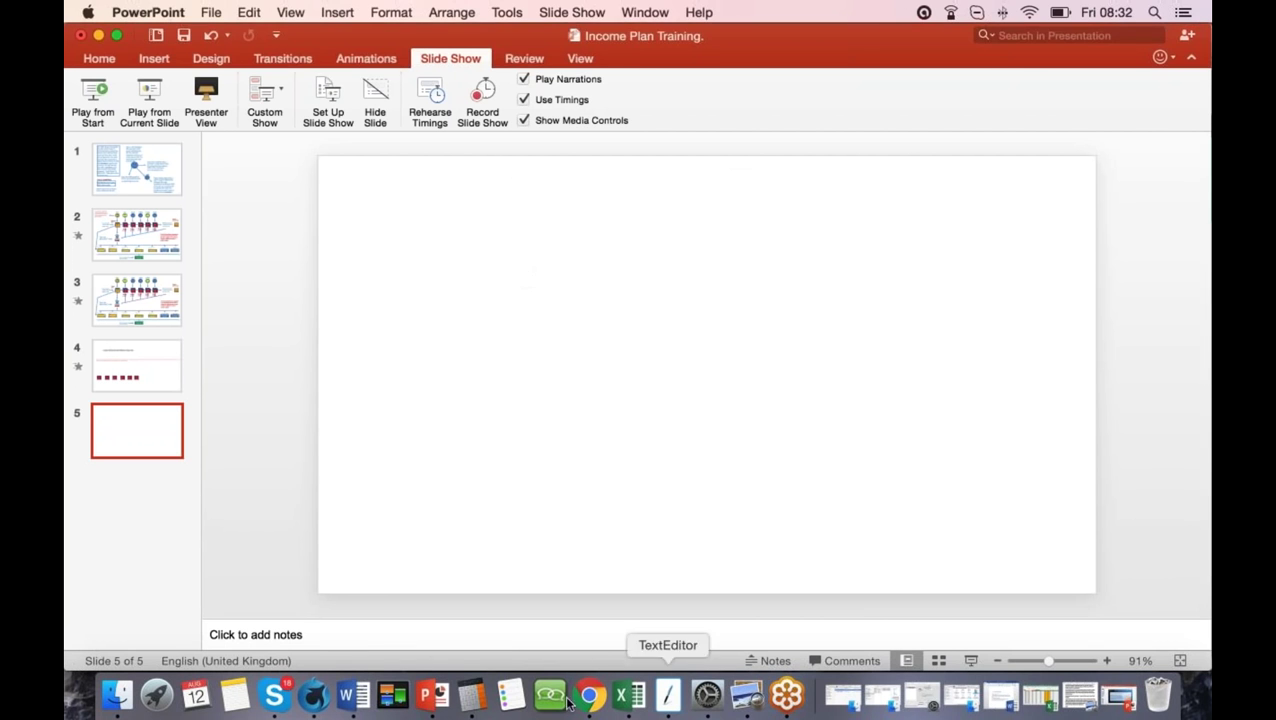
Step: Switch to Calculator, clear the old value and enter 4000 as the starting amount
click(472, 697)
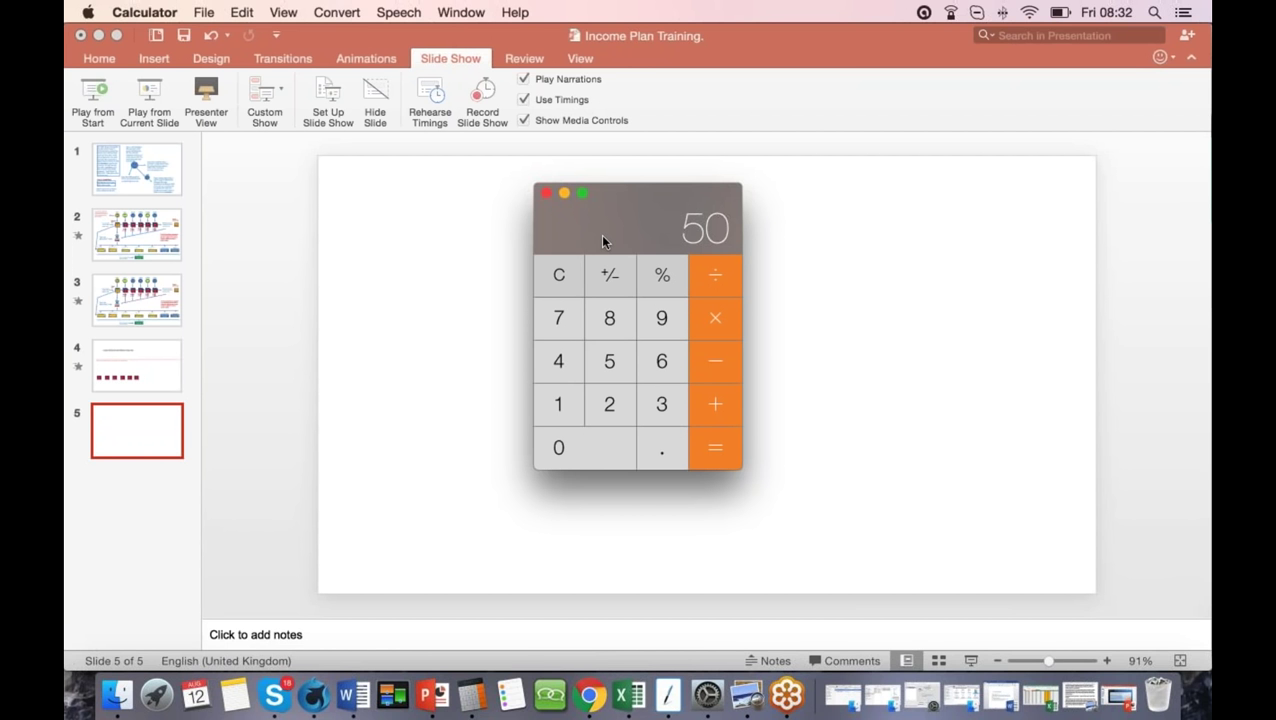
click(568, 277)
click(562, 408)
click(579, 448)
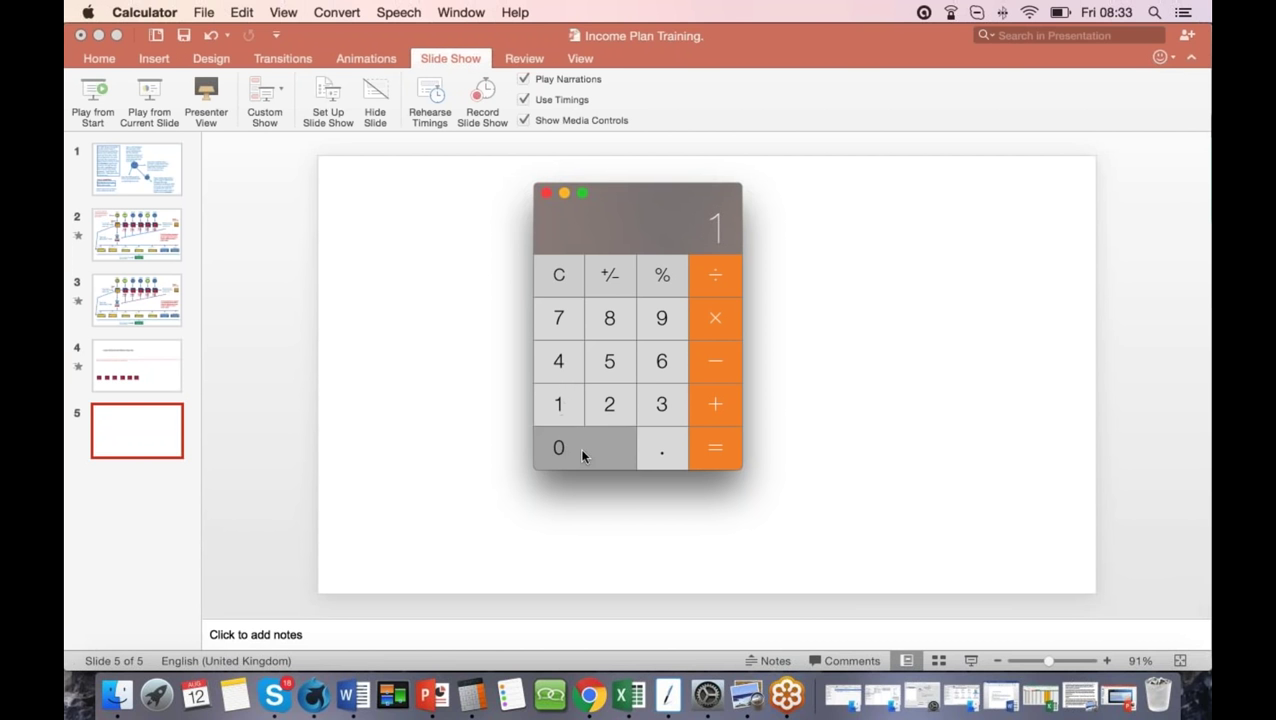
click(715, 316)
click(576, 375)
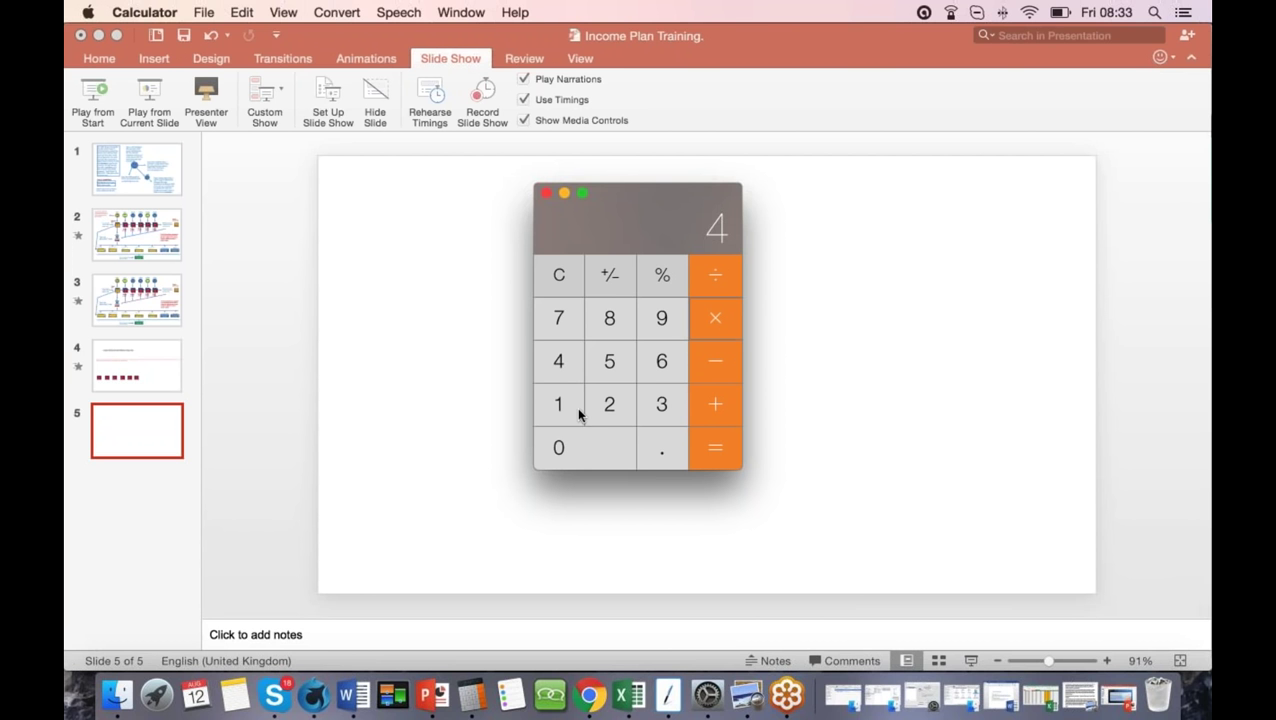
click(589, 440)
click(591, 448)
key(0)
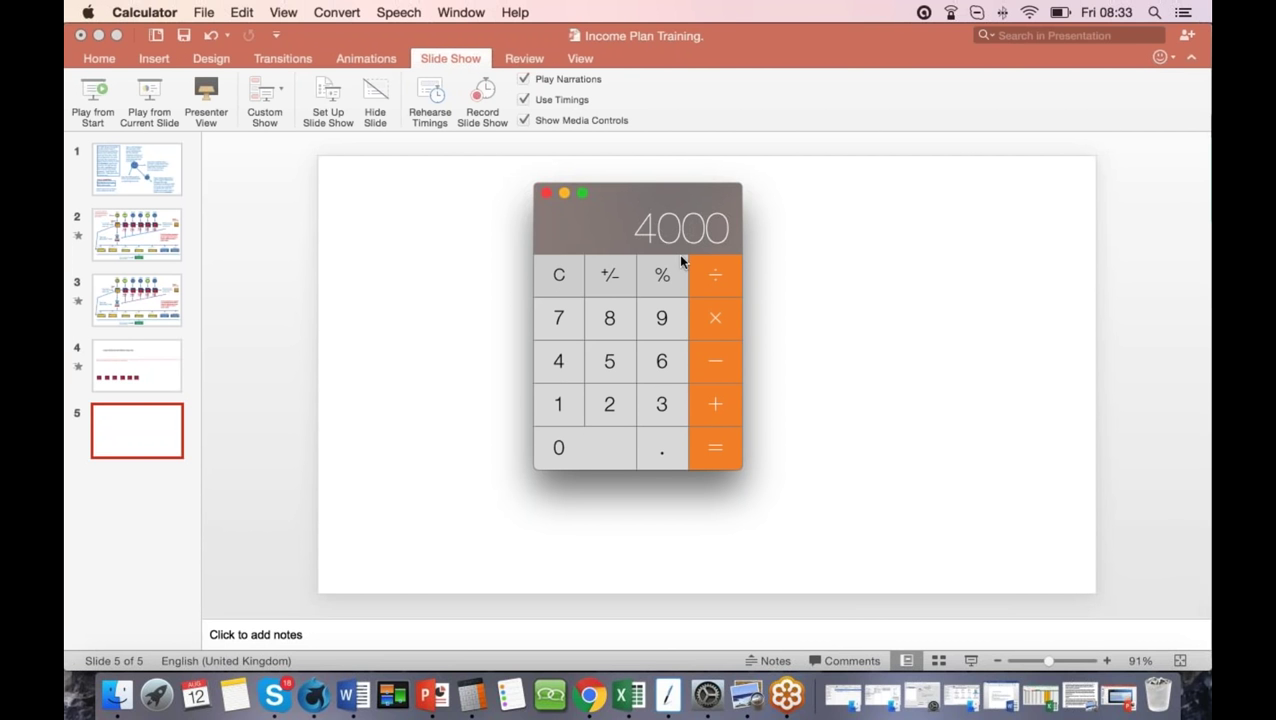
Step: Multiply the 4000 by 0.005 and calculate the result
click(716, 318)
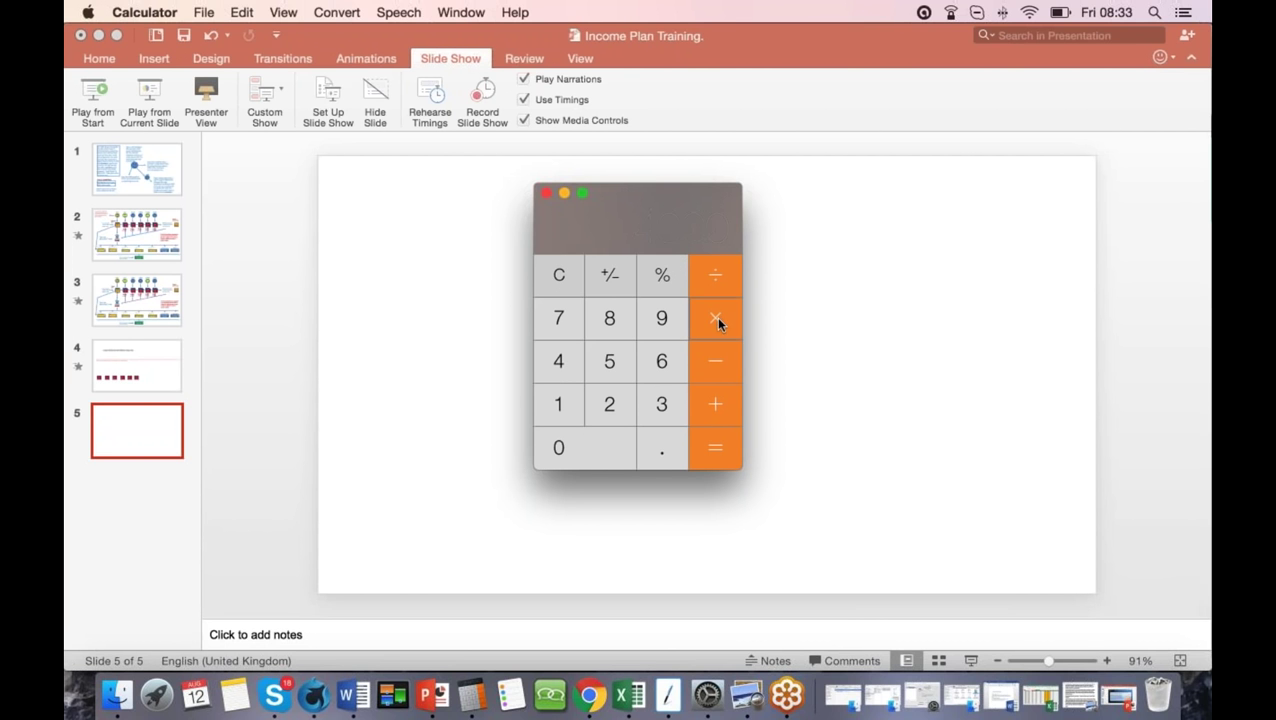
click(605, 452)
click(664, 450)
click(610, 452)
click(601, 446)
click(609, 363)
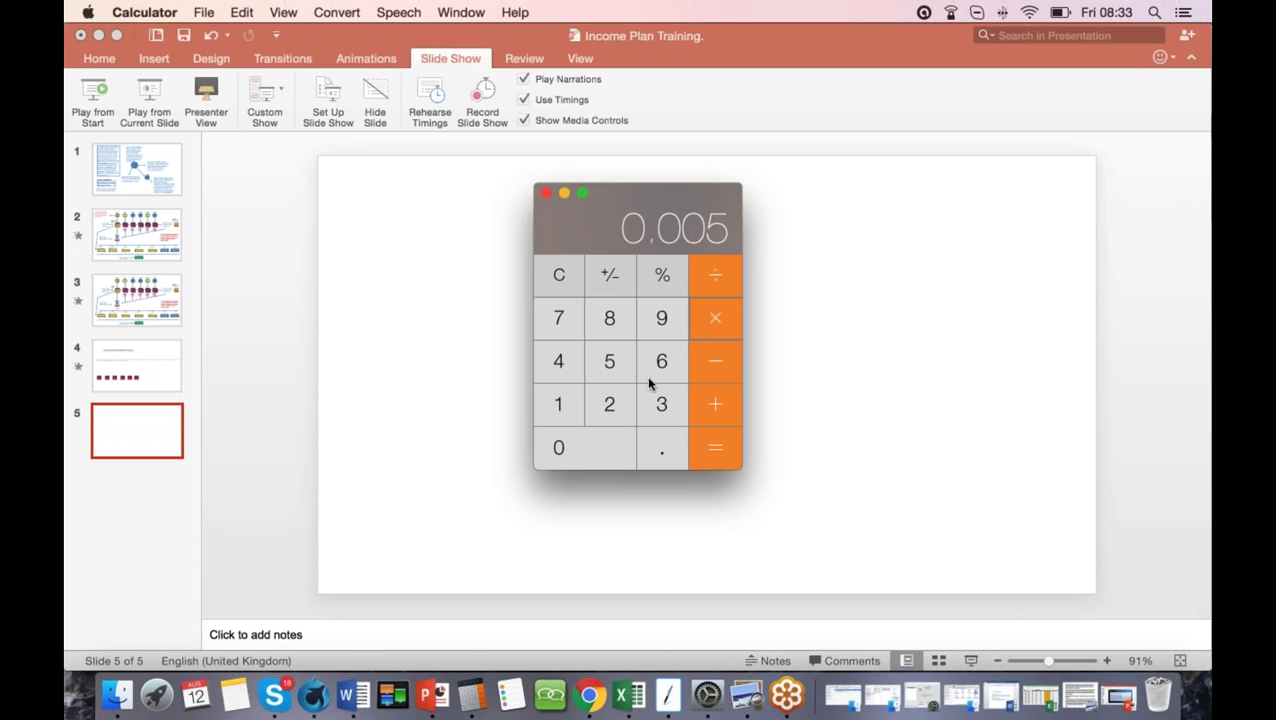
click(714, 445)
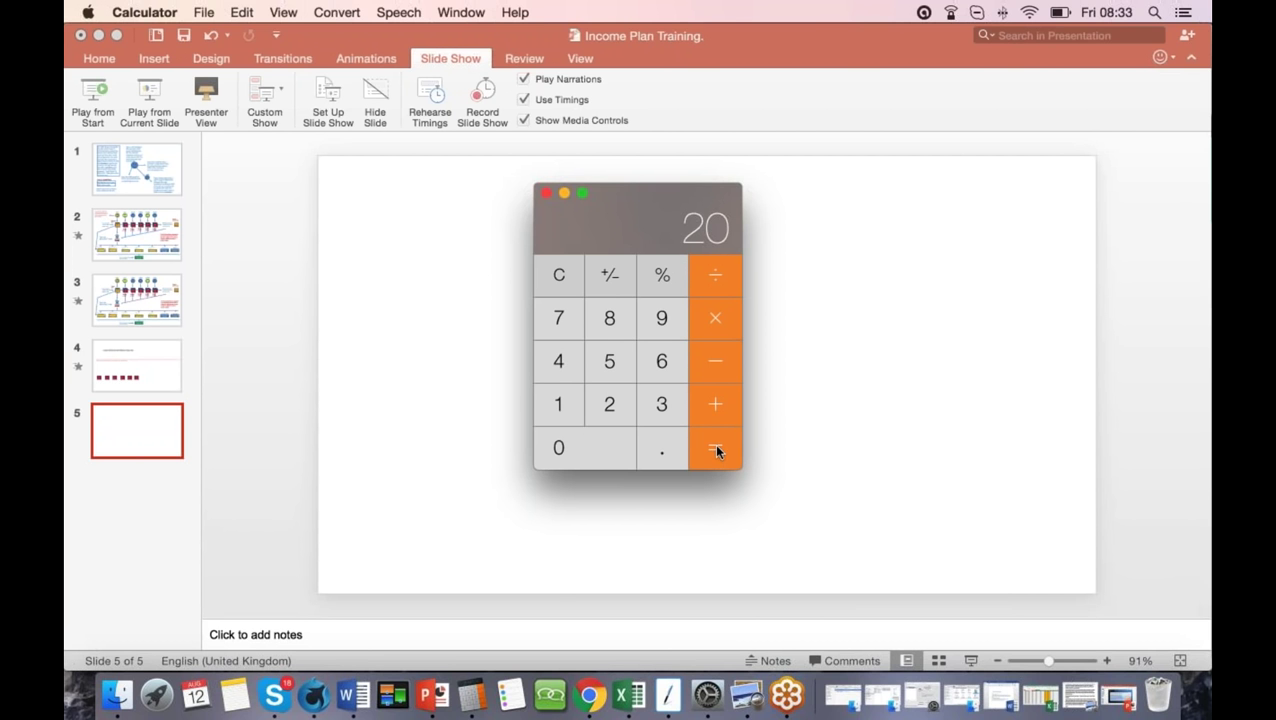
Step: Divide the product by 2 and calculate the result
click(713, 289)
click(612, 404)
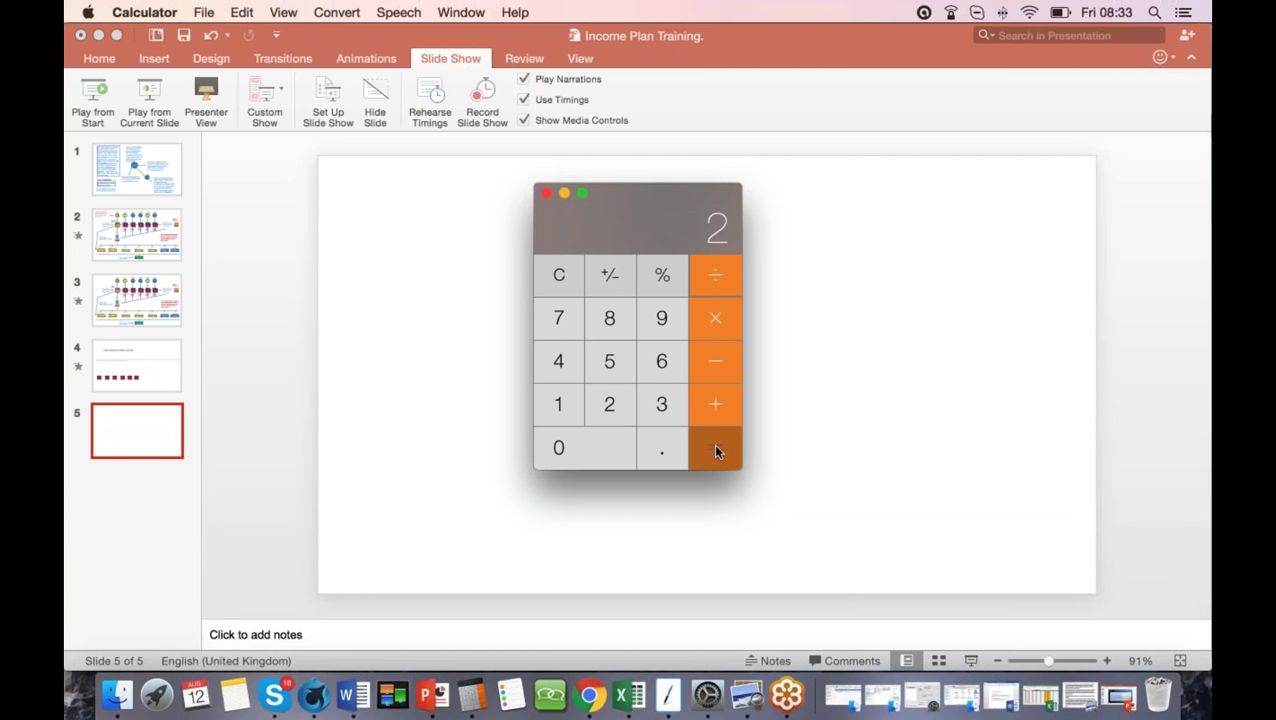
click(714, 451)
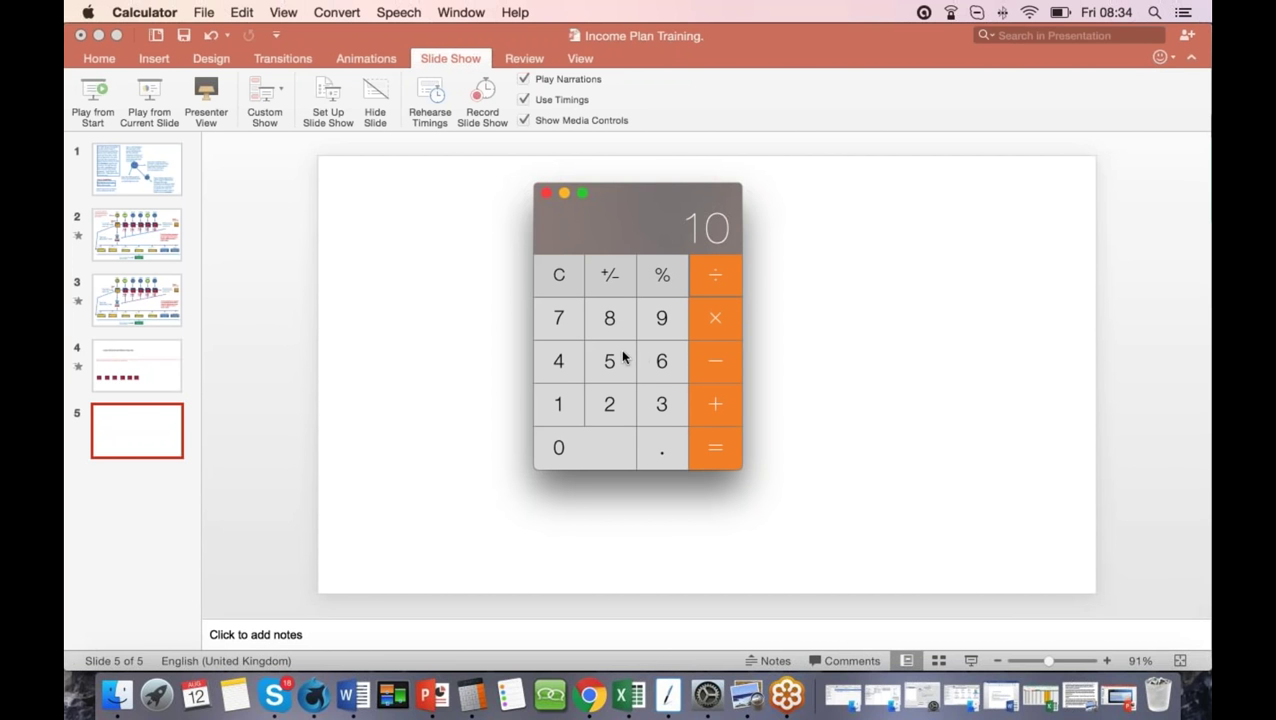
Step: Divide the halved amount by 0.06, calculate the result and clear the calculator
click(601, 450)
click(663, 455)
click(553, 438)
click(663, 365)
click(693, 450)
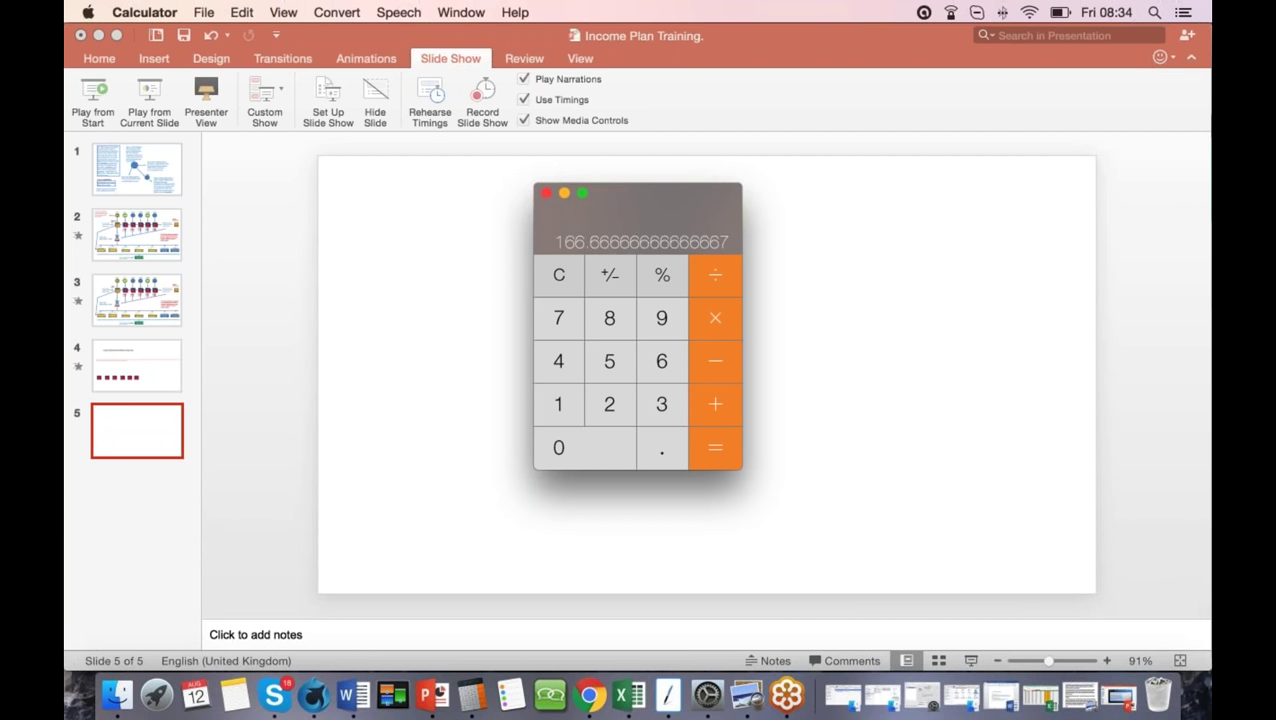
click(559, 281)
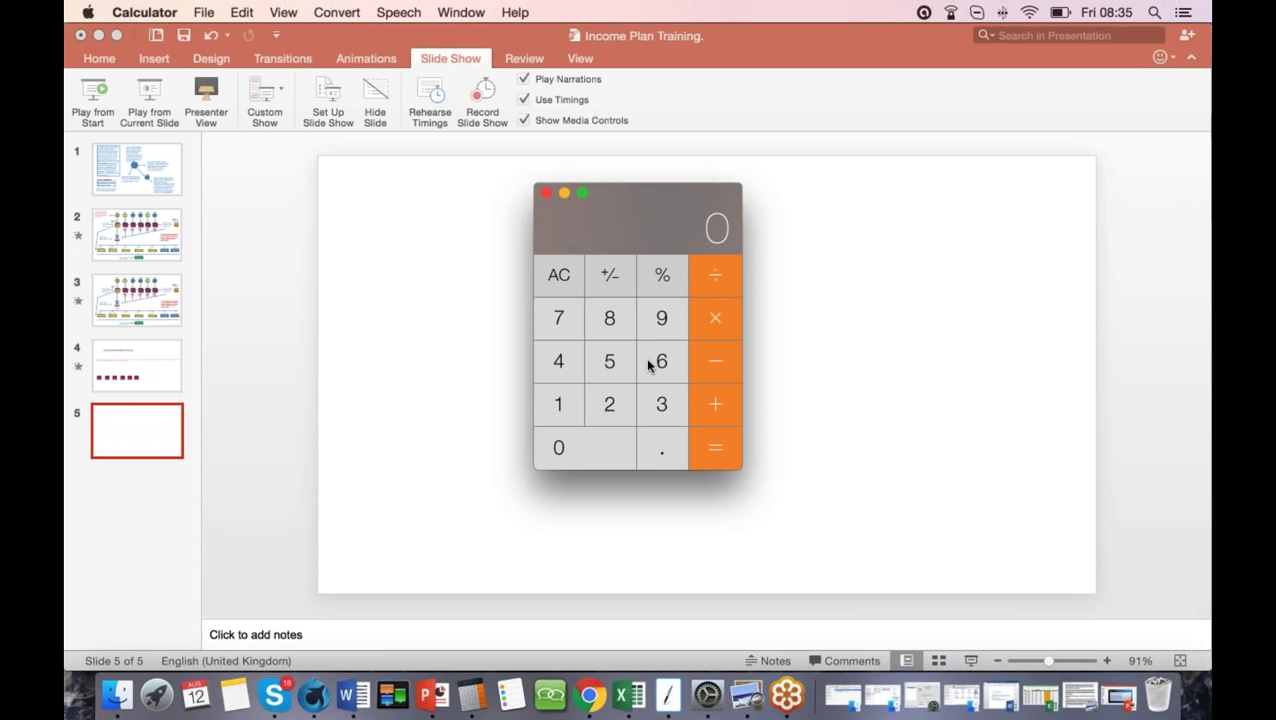
Step: Repeat the calculation of 4000 multiplied by 0.005
click(561, 362)
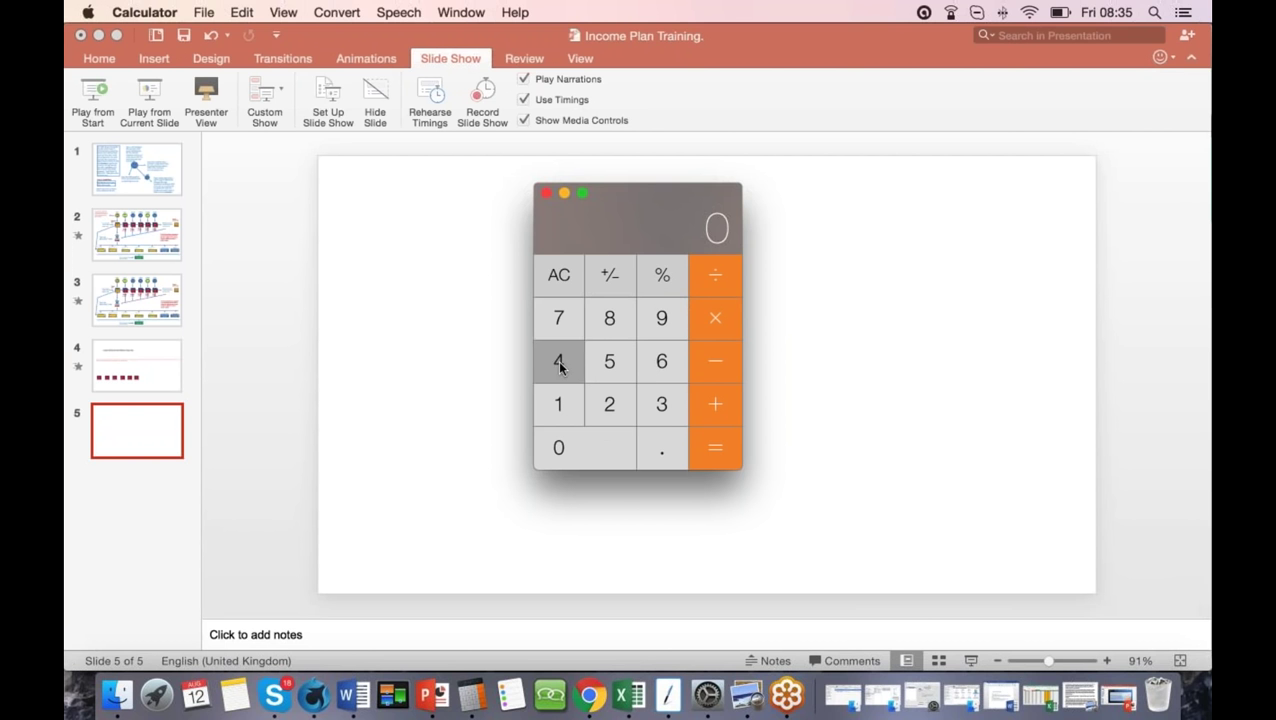
click(598, 448)
click(598, 448)
click(598, 448)
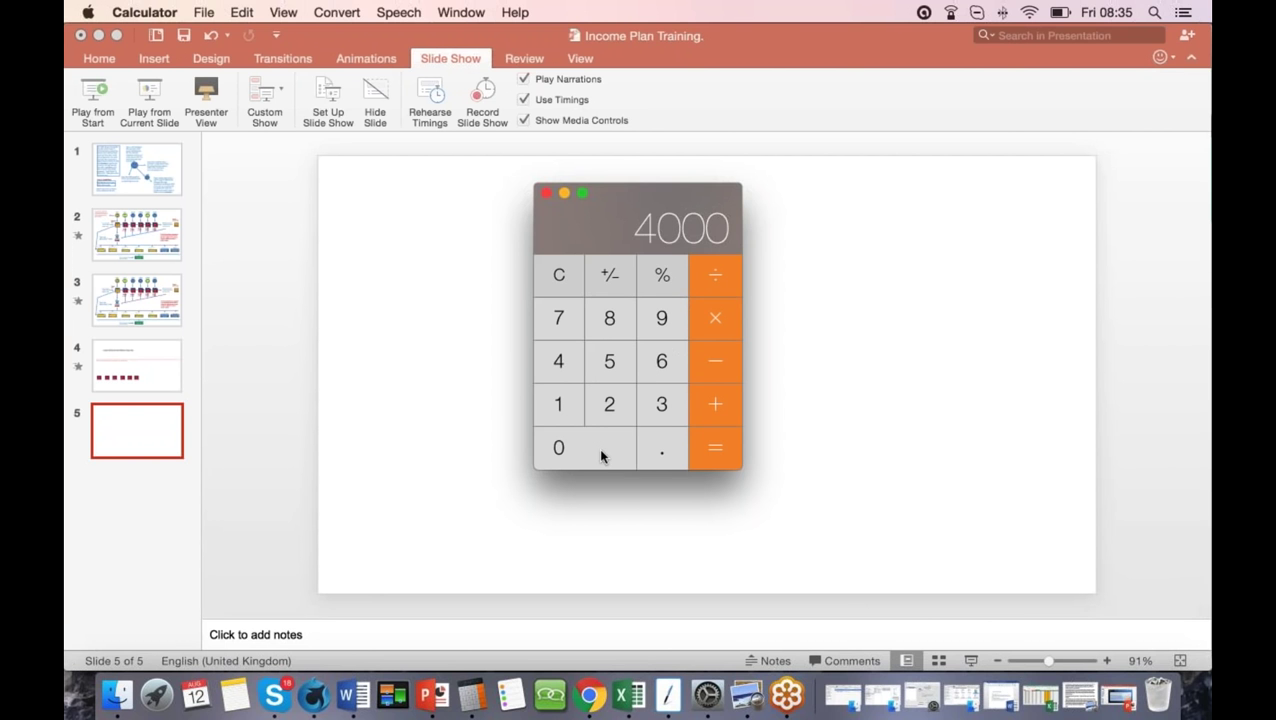
click(708, 320)
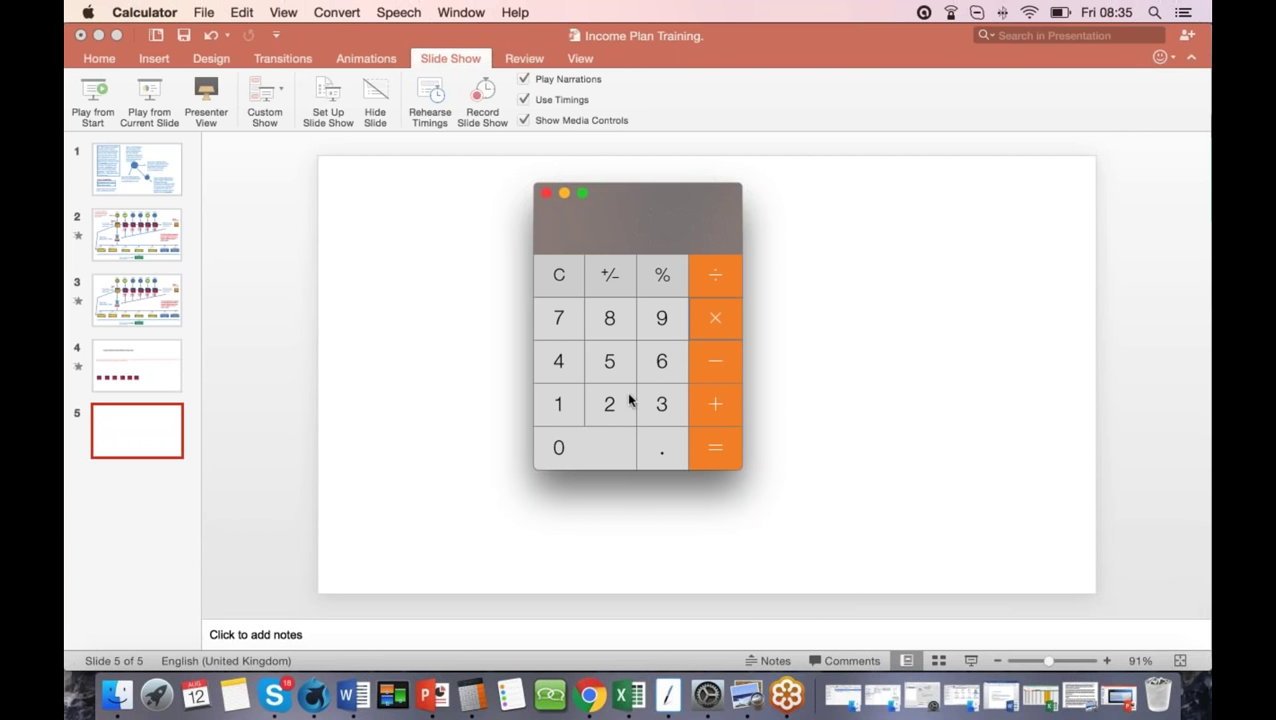
click(602, 446)
click(661, 446)
click(586, 443)
click(586, 443)
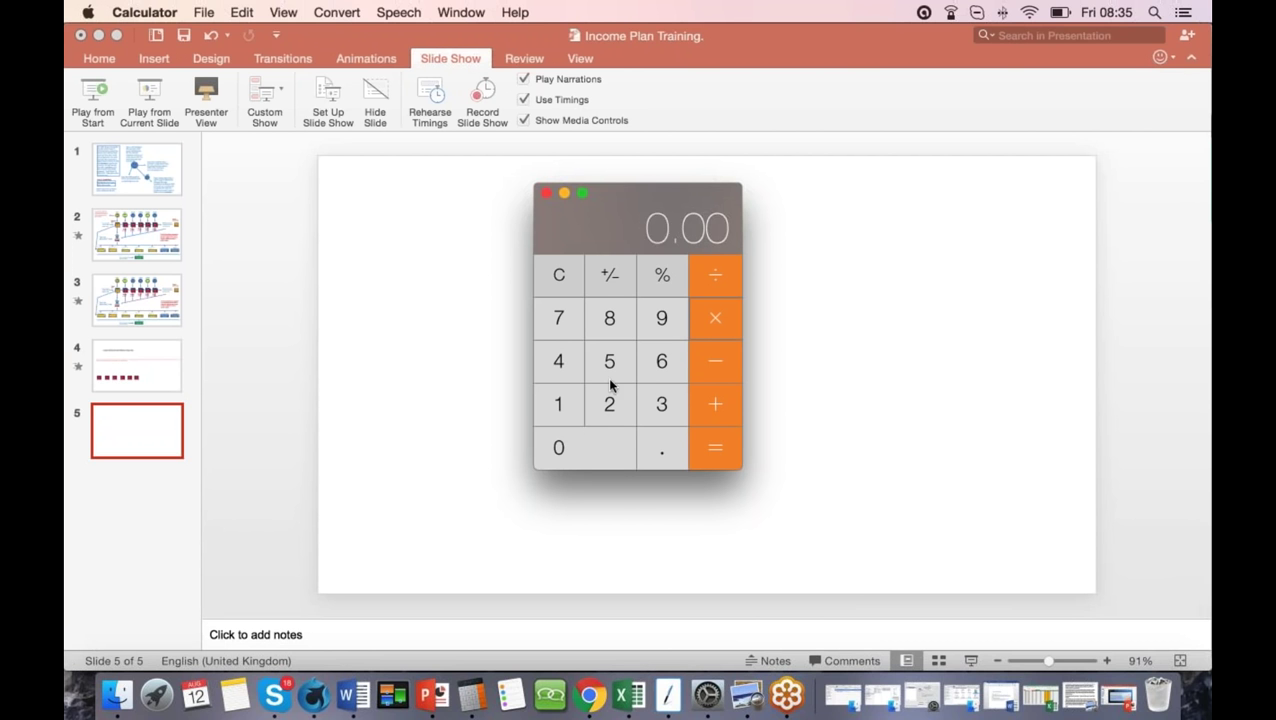
click(609, 375)
click(702, 347)
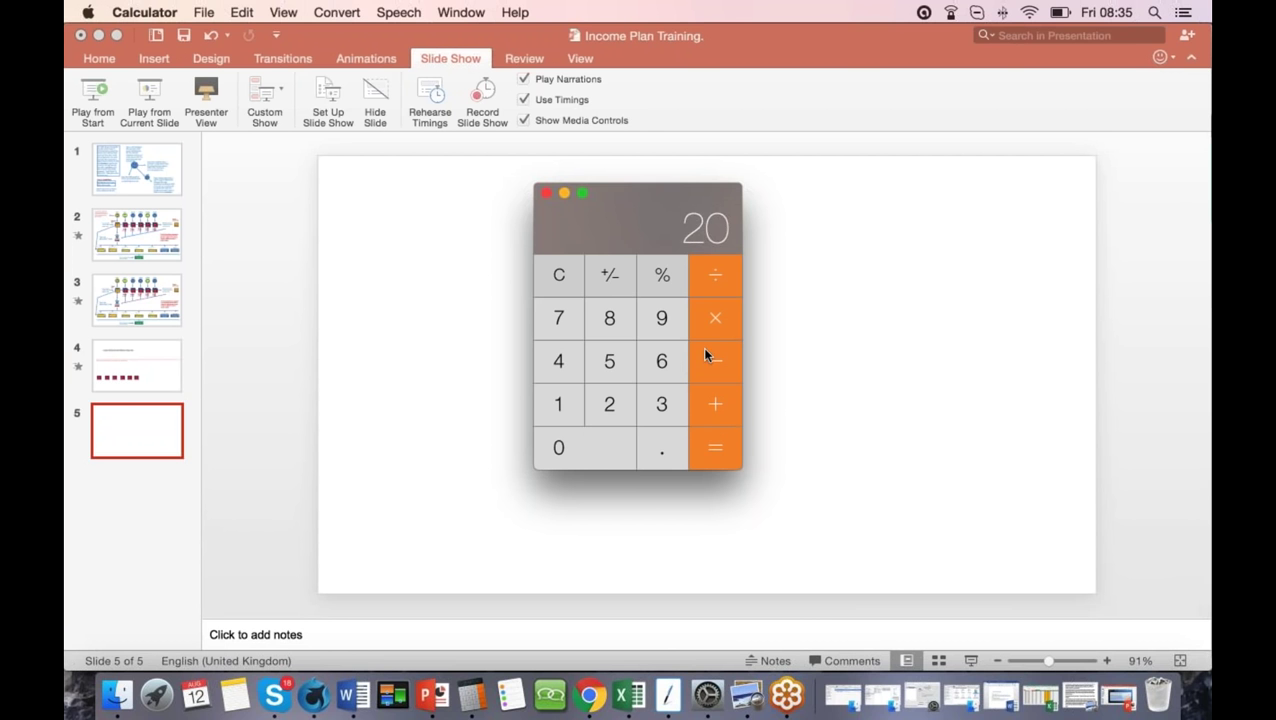
Step: Divide the product by 2 and by 0.06, and clear the calculator
click(611, 406)
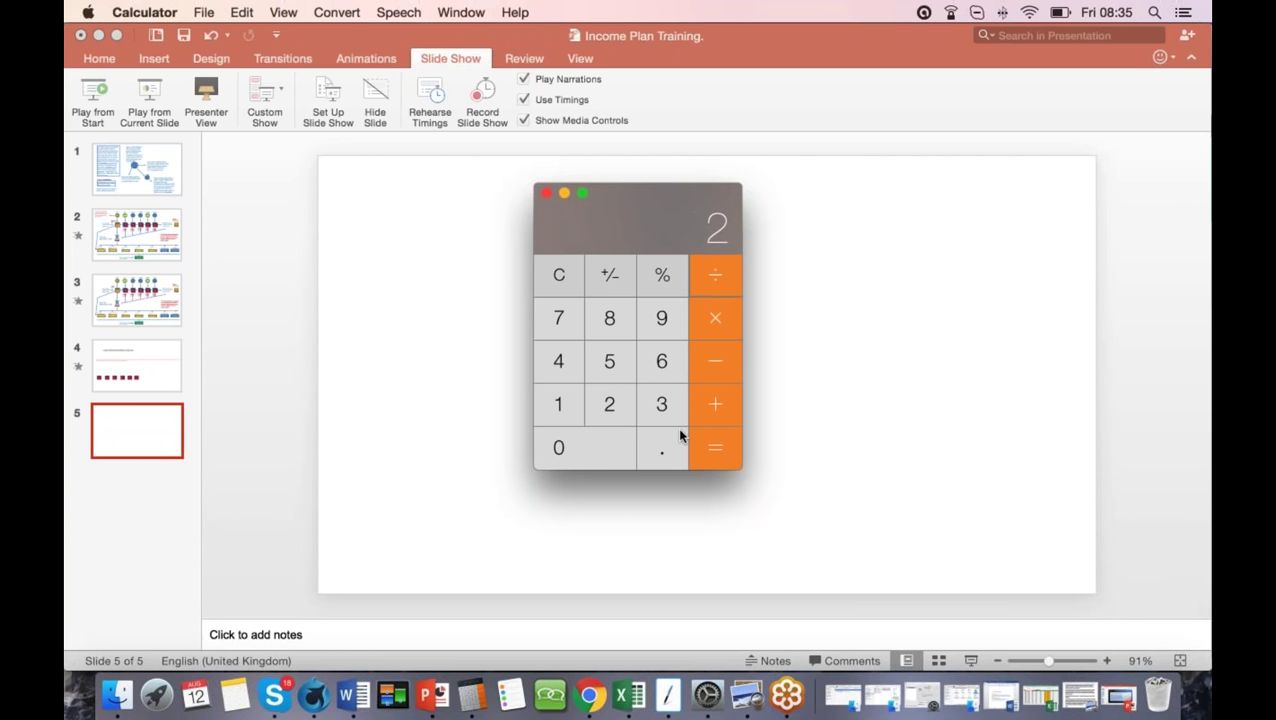
click(716, 452)
click(599, 445)
click(664, 456)
click(607, 447)
click(677, 366)
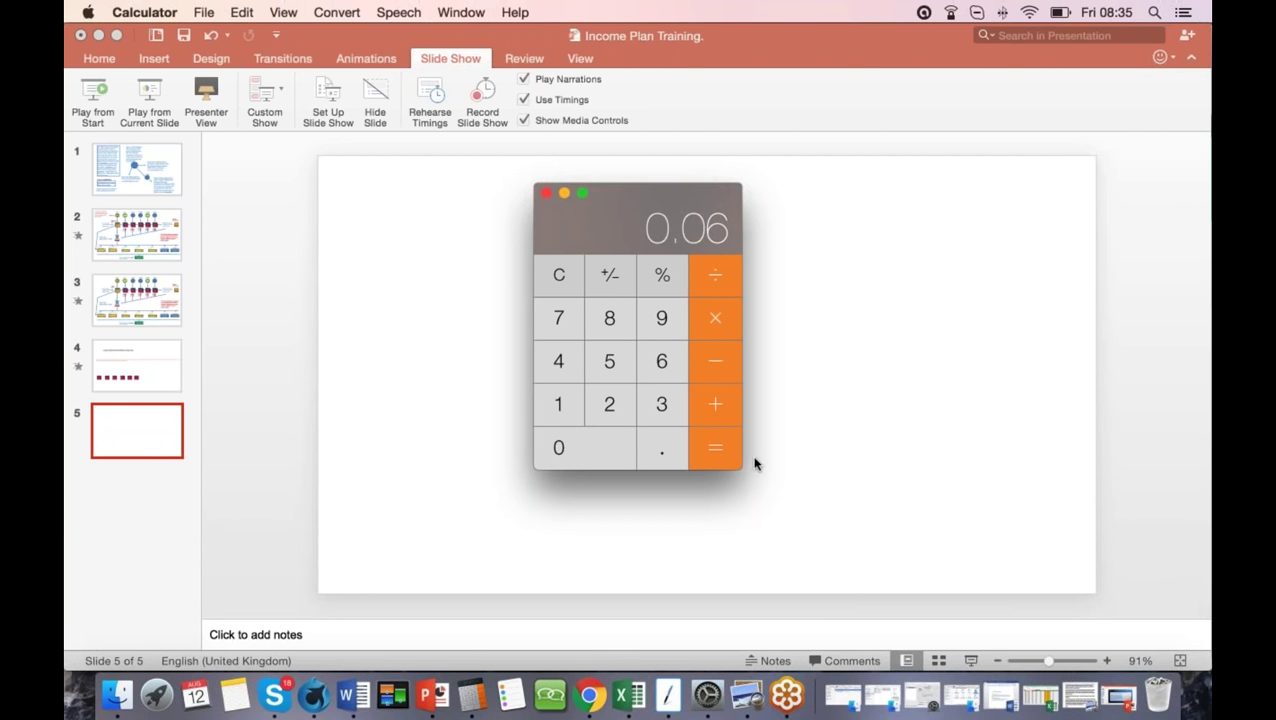
click(718, 452)
click(566, 282)
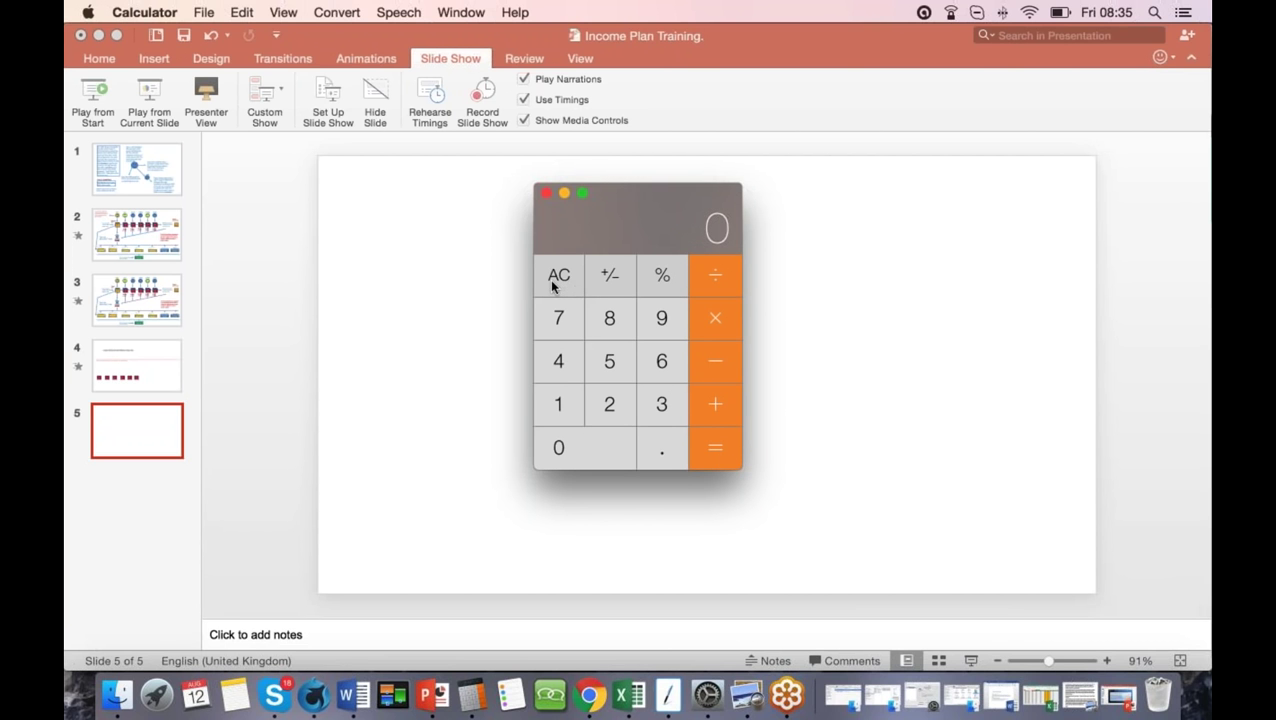
click(562, 408)
click(602, 437)
click(722, 277)
click(646, 447)
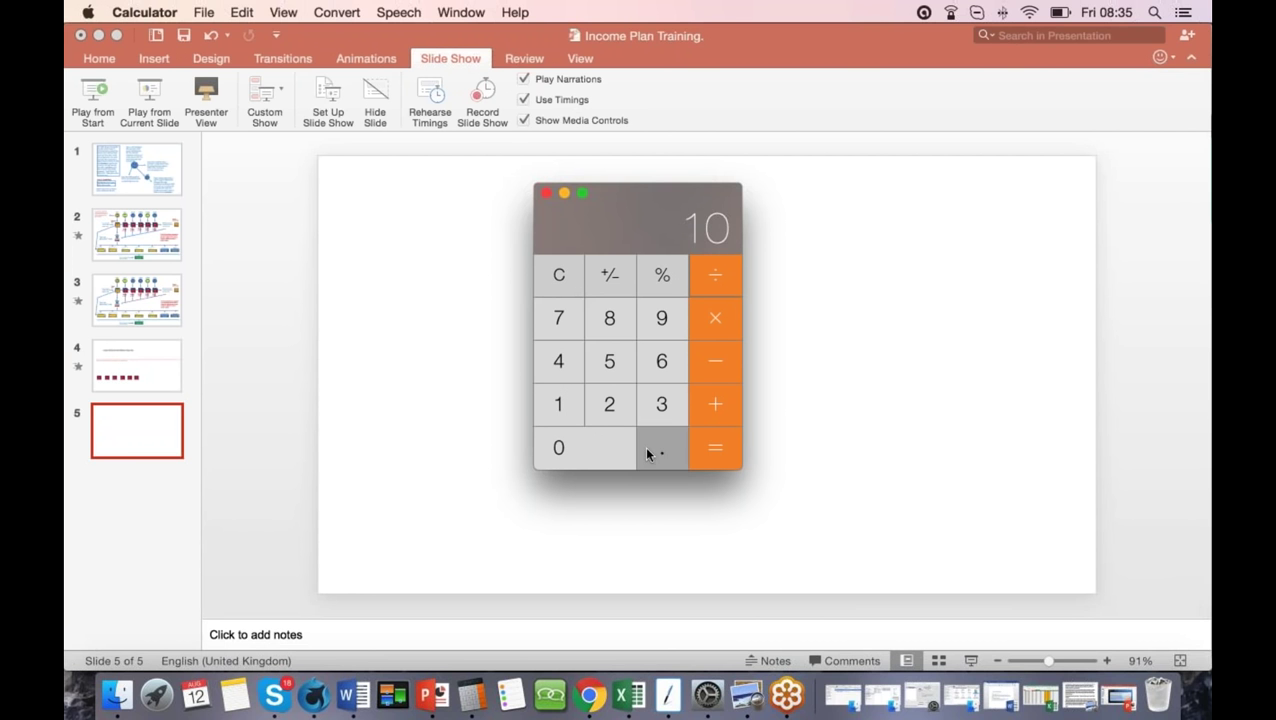
click(618, 368)
click(561, 275)
Step: Try dividing 1 by 0.005 and clear the calculator
click(558, 404)
click(718, 279)
click(608, 449)
click(662, 449)
click(627, 453)
click(620, 450)
click(595, 361)
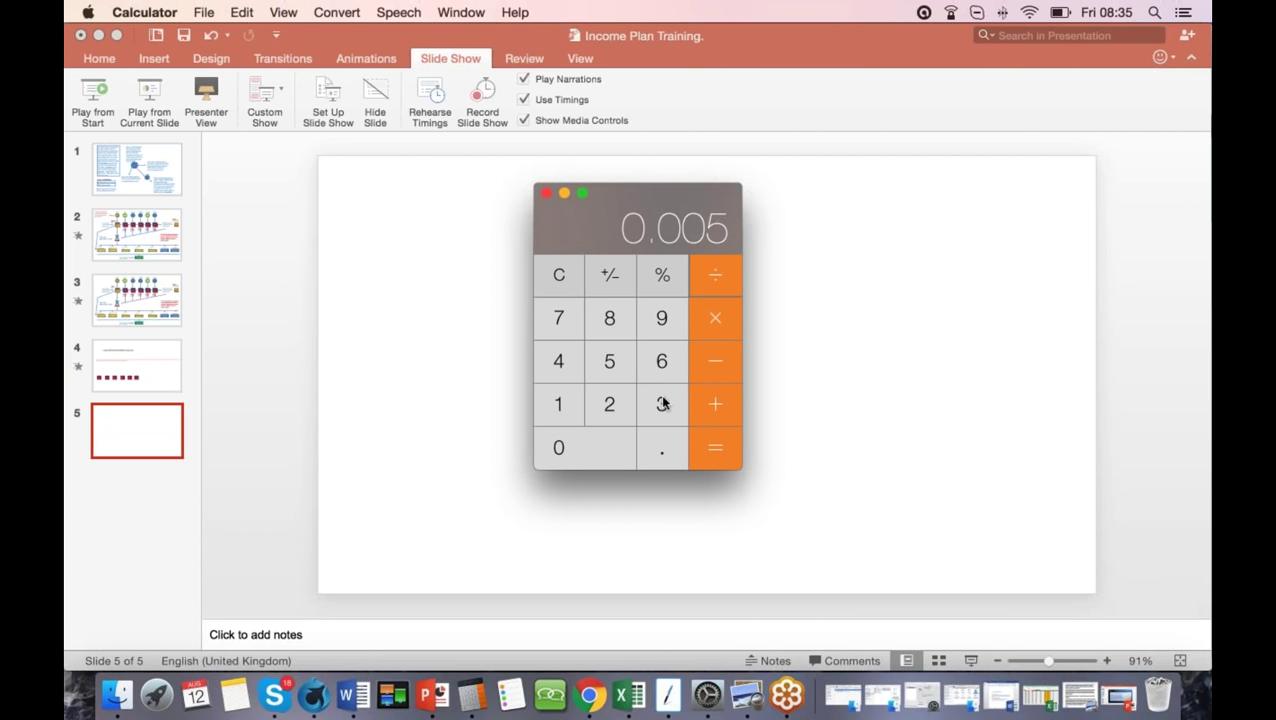
click(716, 446)
click(553, 285)
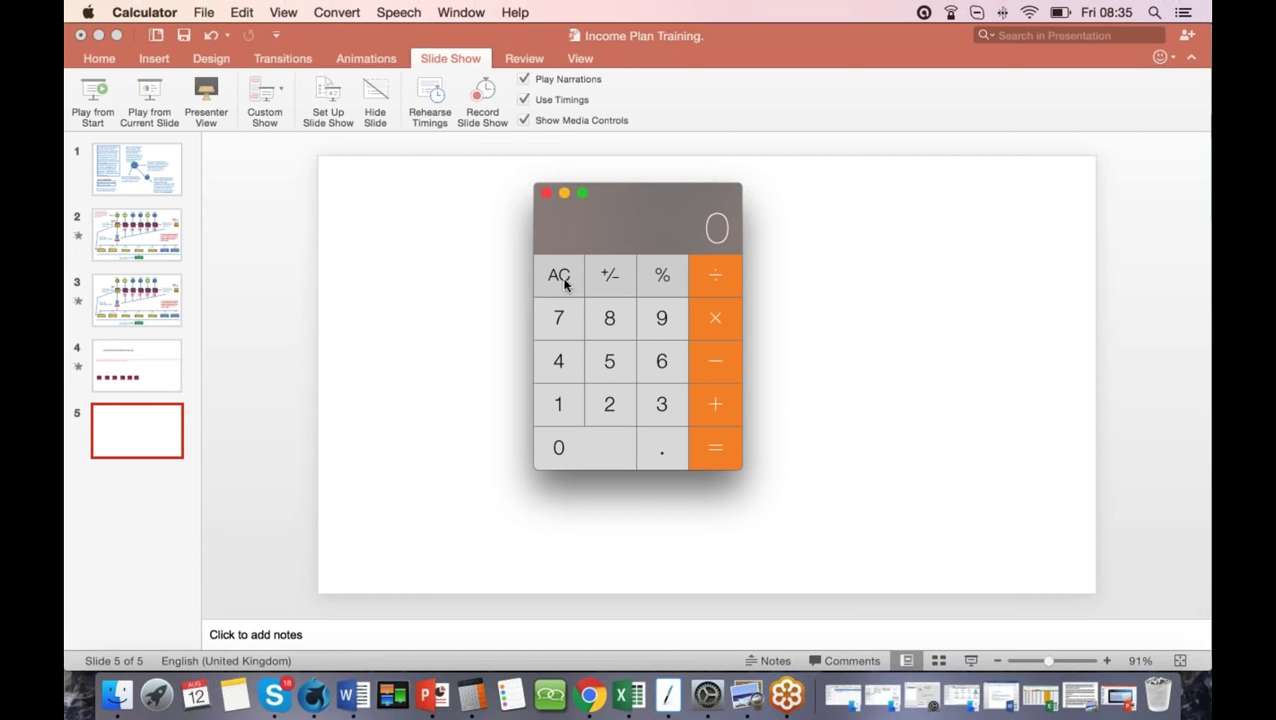
Step: Divide 10 by 0.005, calculate the result and clear the calculator
click(561, 282)
click(580, 410)
click(590, 450)
click(720, 278)
click(609, 447)
click(649, 447)
click(618, 445)
click(615, 445)
click(609, 362)
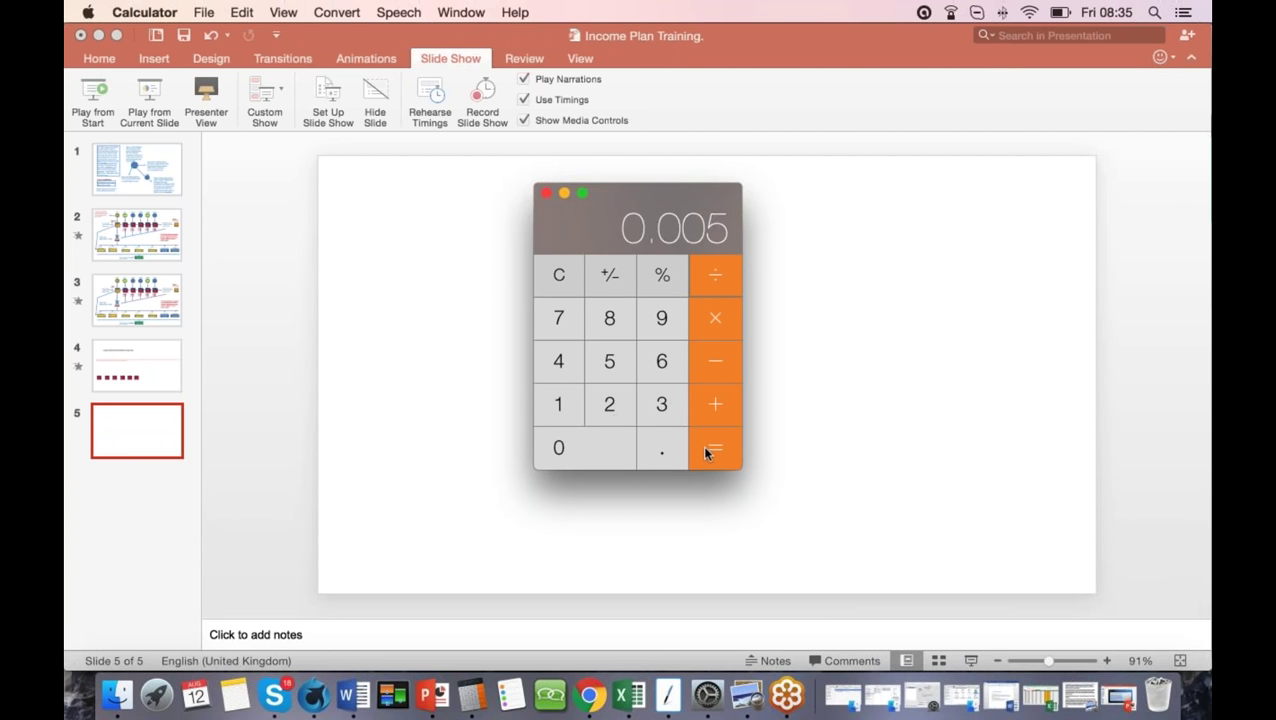
click(706, 450)
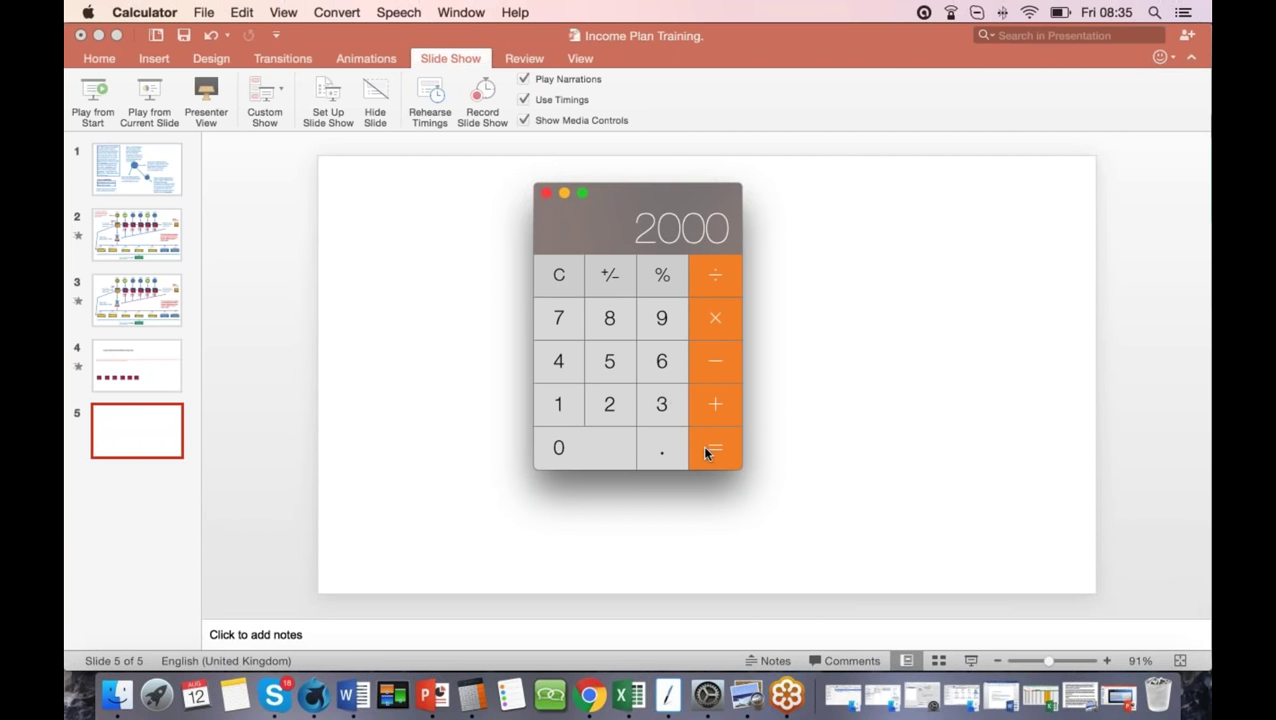
click(573, 280)
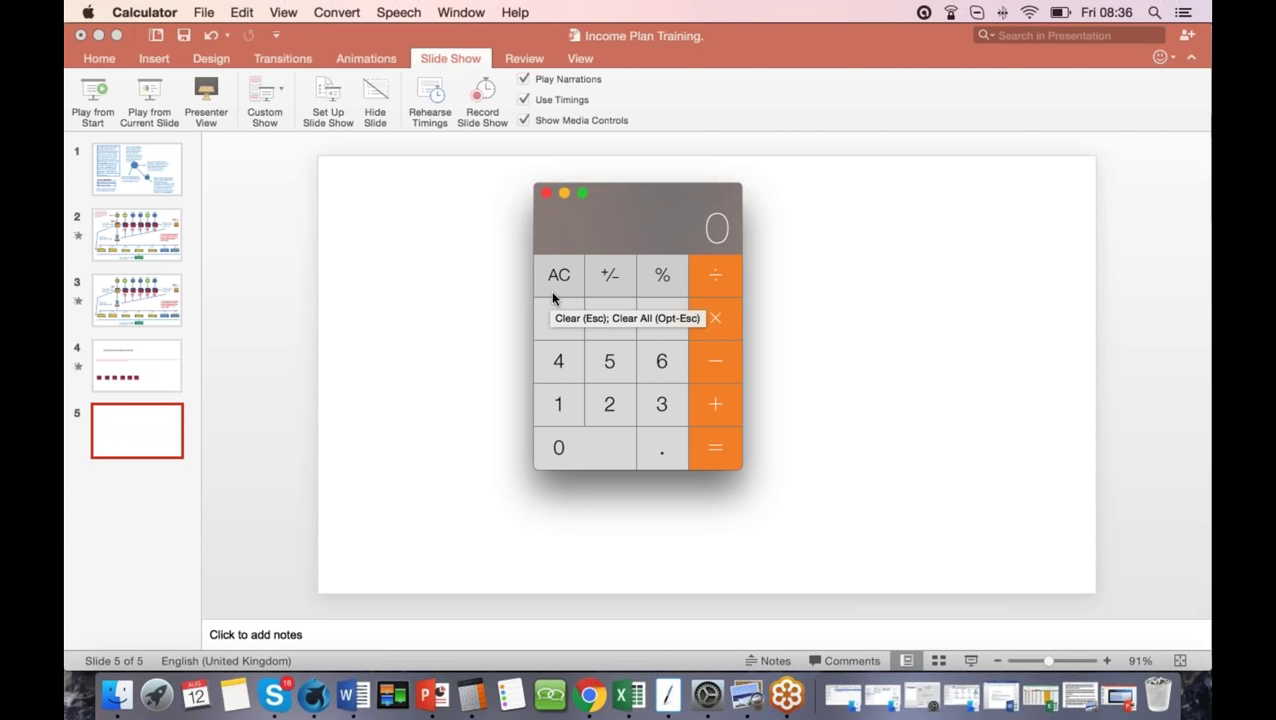
Step: Switch to Skype, look through the conversation list and minimize the window
click(274, 697)
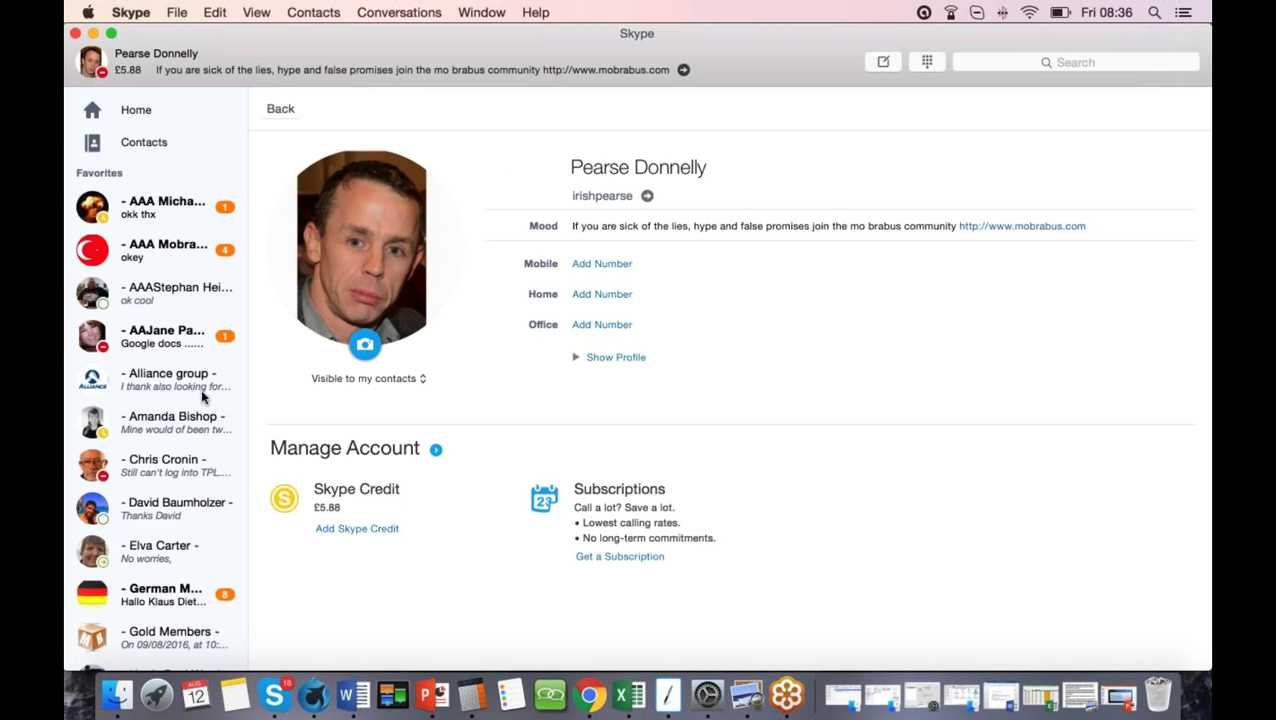
scroll(219, 461, down, 3)
scroll(180, 400, up, 3)
click(93, 34)
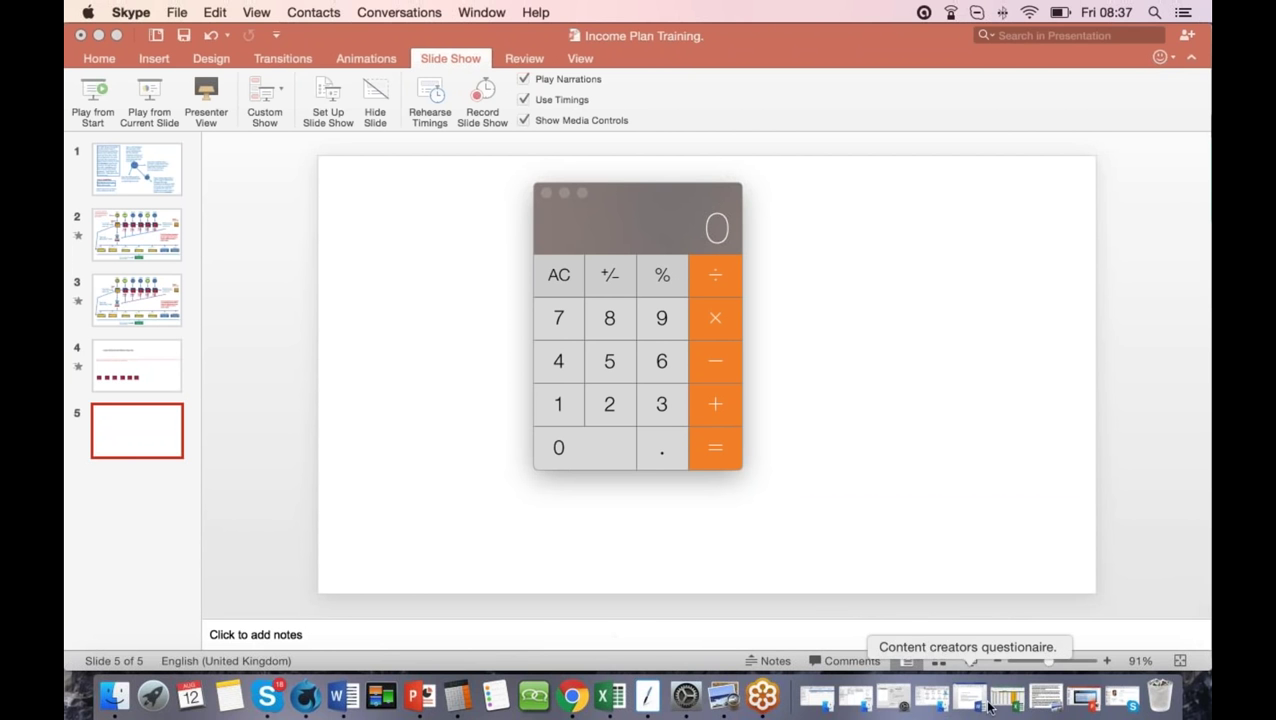
Step: Minimize the Traffic Power Line Presentation Final and Income Plan Training windows, and show slide 3 of TPL Distributor Diluted Overview Less Slides
click(1094, 705)
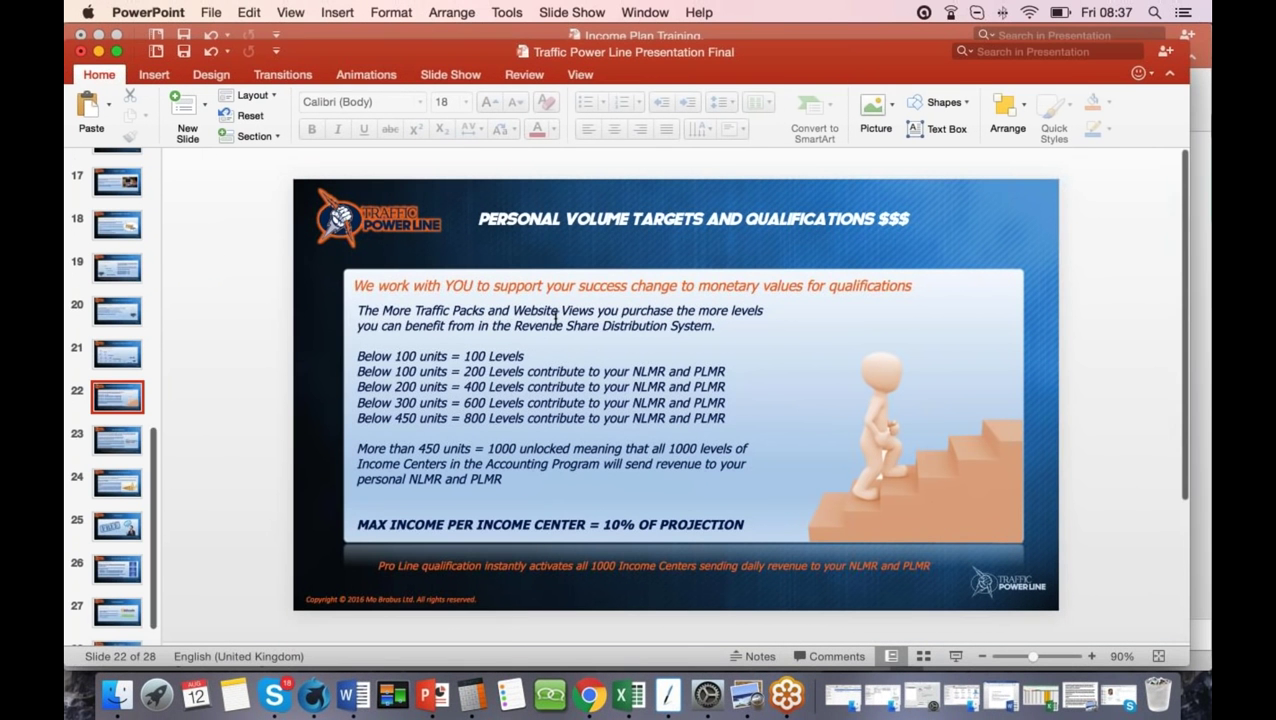
click(100, 53)
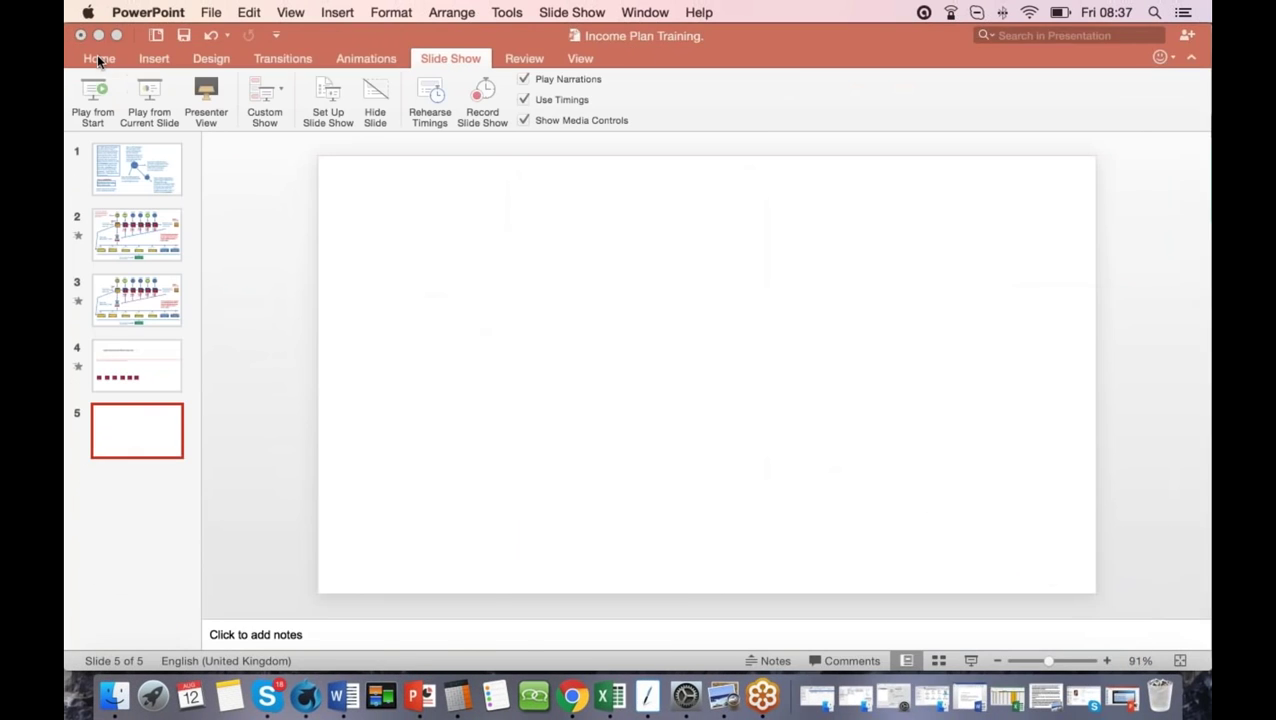
click(100, 36)
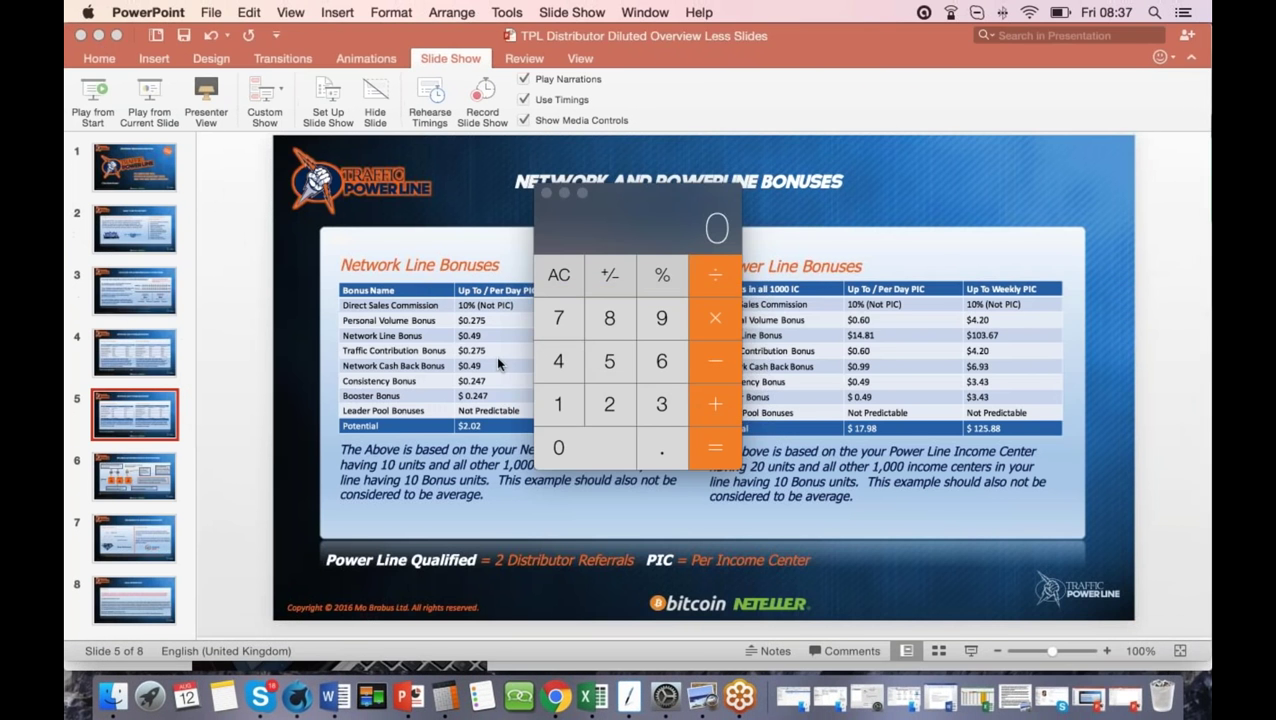
click(136, 300)
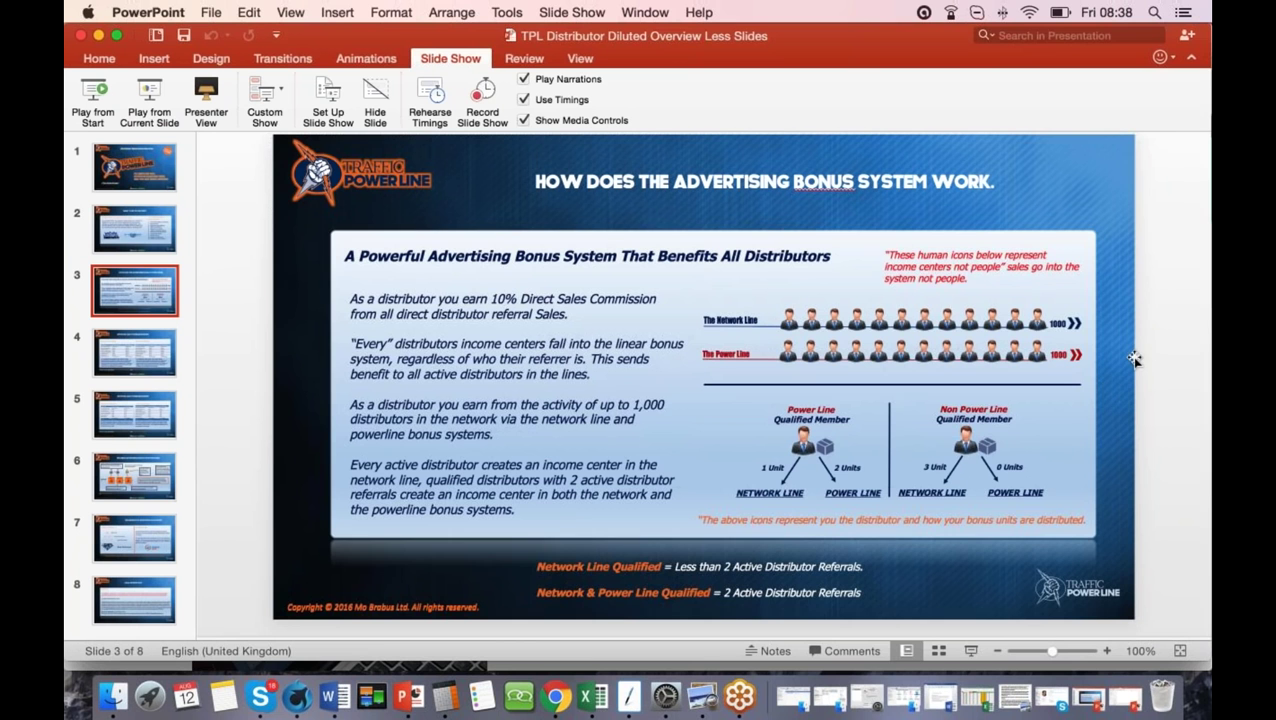
Step: Switch to the TPL Income Plan Explained workbook in Excel and examine the bonus and fund columns of the Network Line High sheet
click(979, 706)
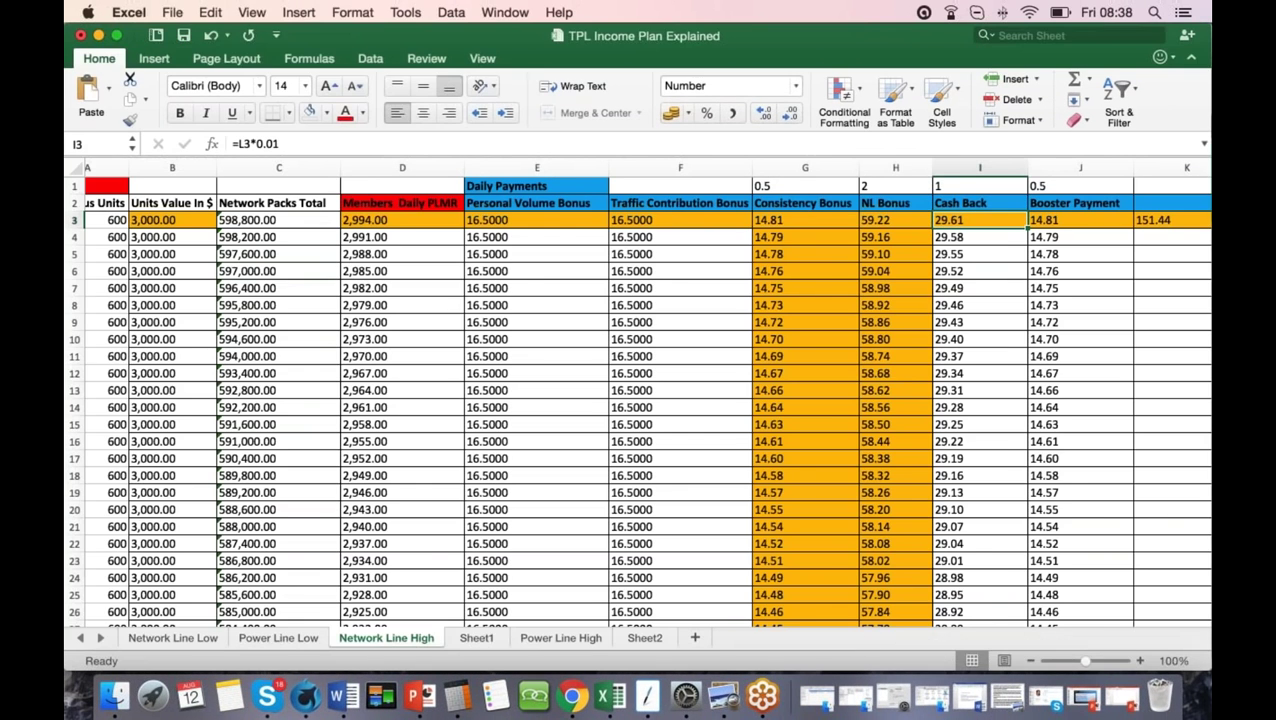
scroll(696, 391, left, 1)
scroll(322, 397, right, 5)
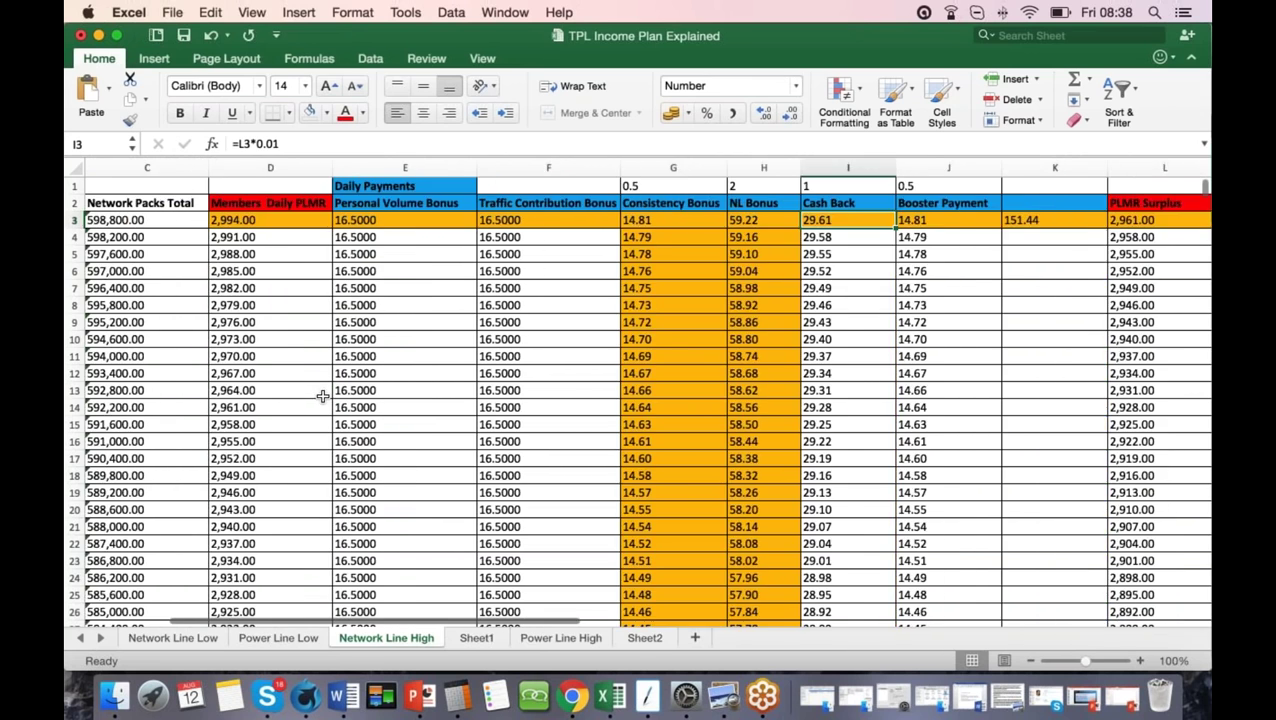
scroll(330, 393, right, 8)
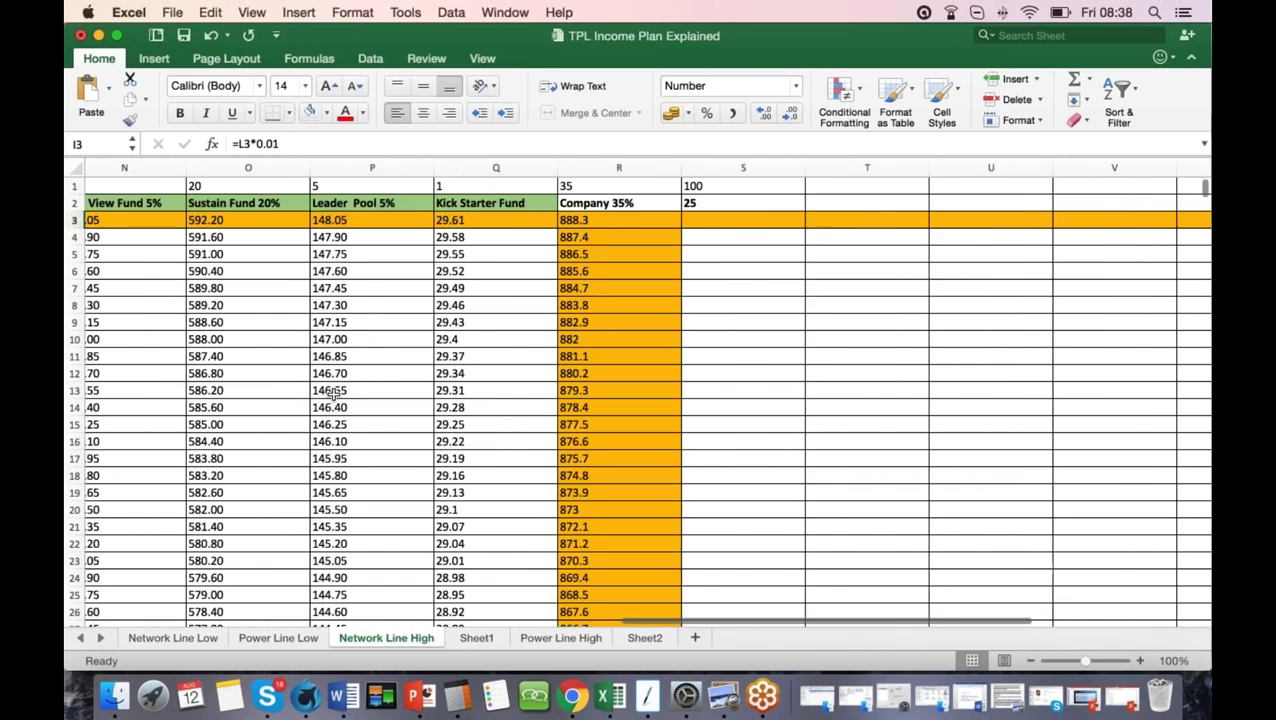
scroll(330, 393, left, 12)
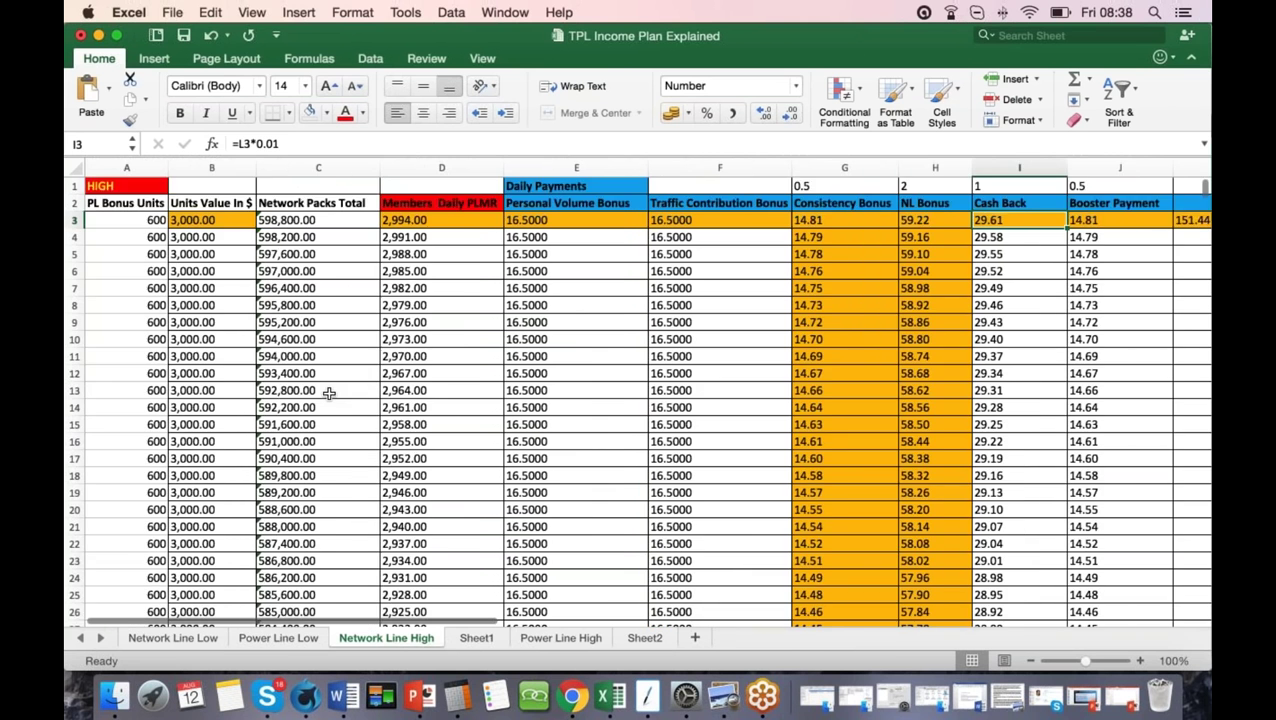
Step: Examine the first bonus unit rows of the Network Line High sheet, from PL Bonus Units across to PLMR Surplus
scroll(329, 396, down, 8)
scroll(333, 410, up, 9)
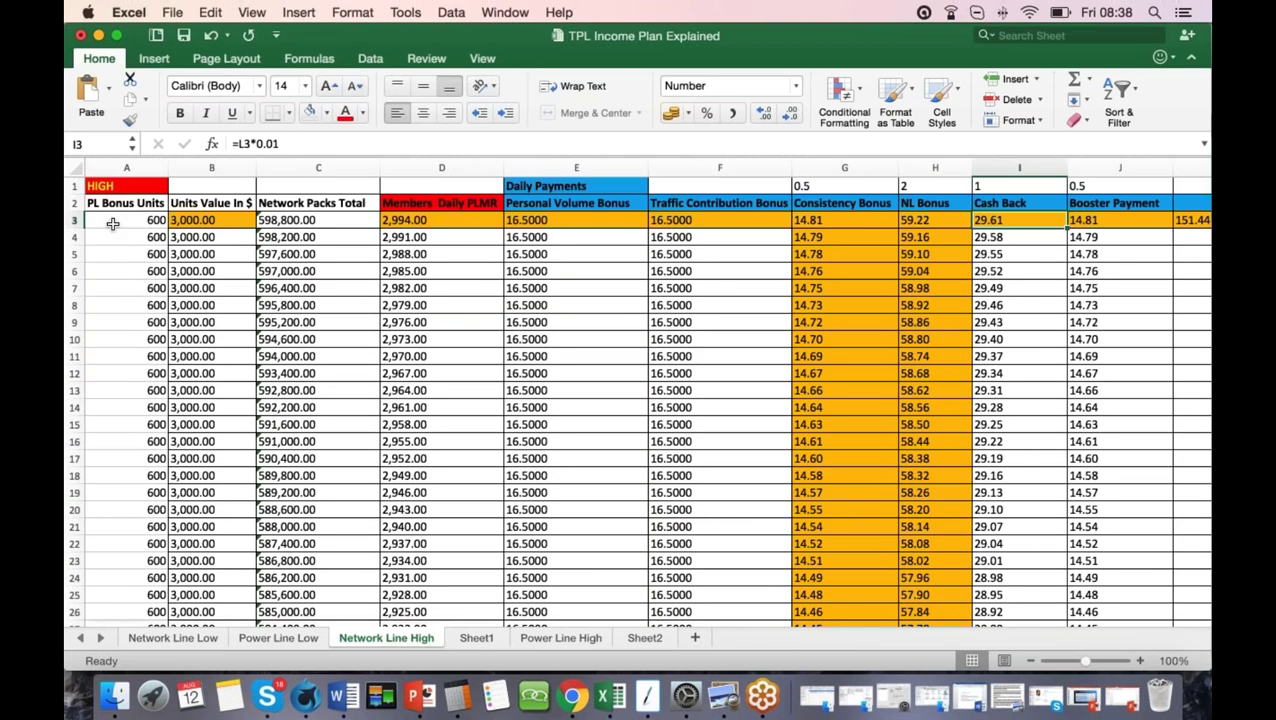
click(114, 219)
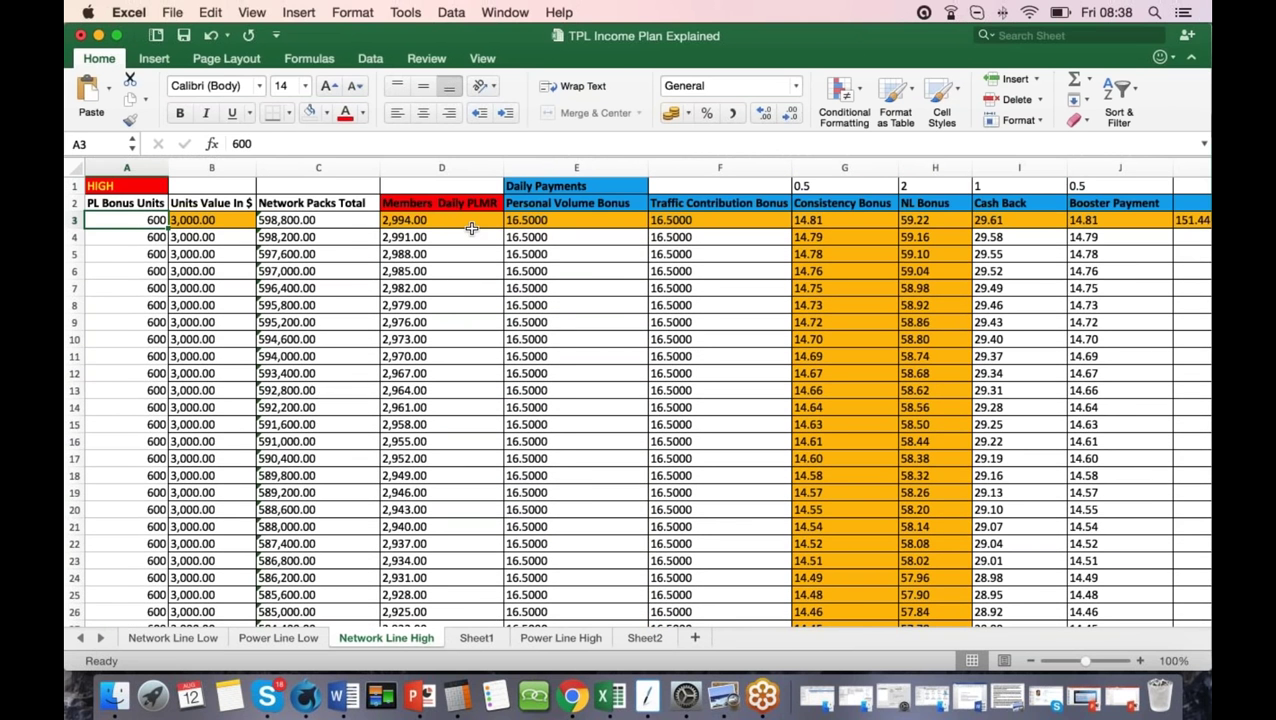
scroll(471, 228, right, 5)
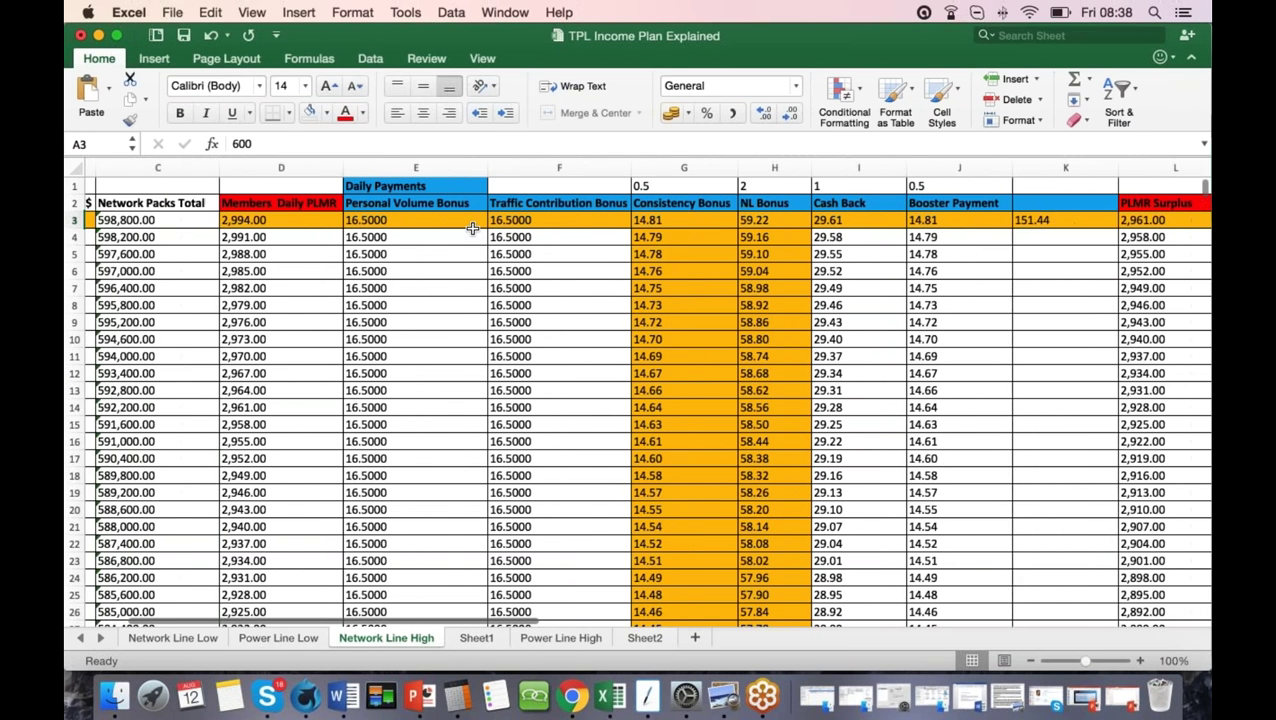
scroll(471, 228, left, 5)
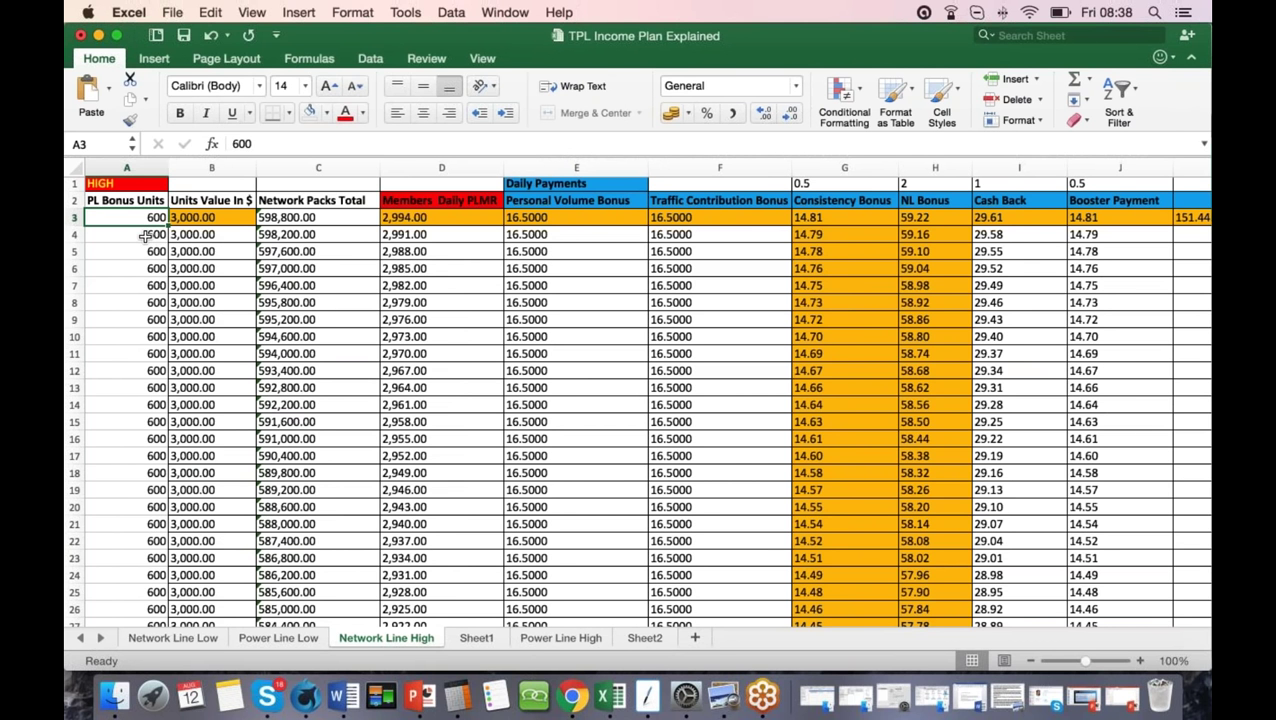
click(145, 236)
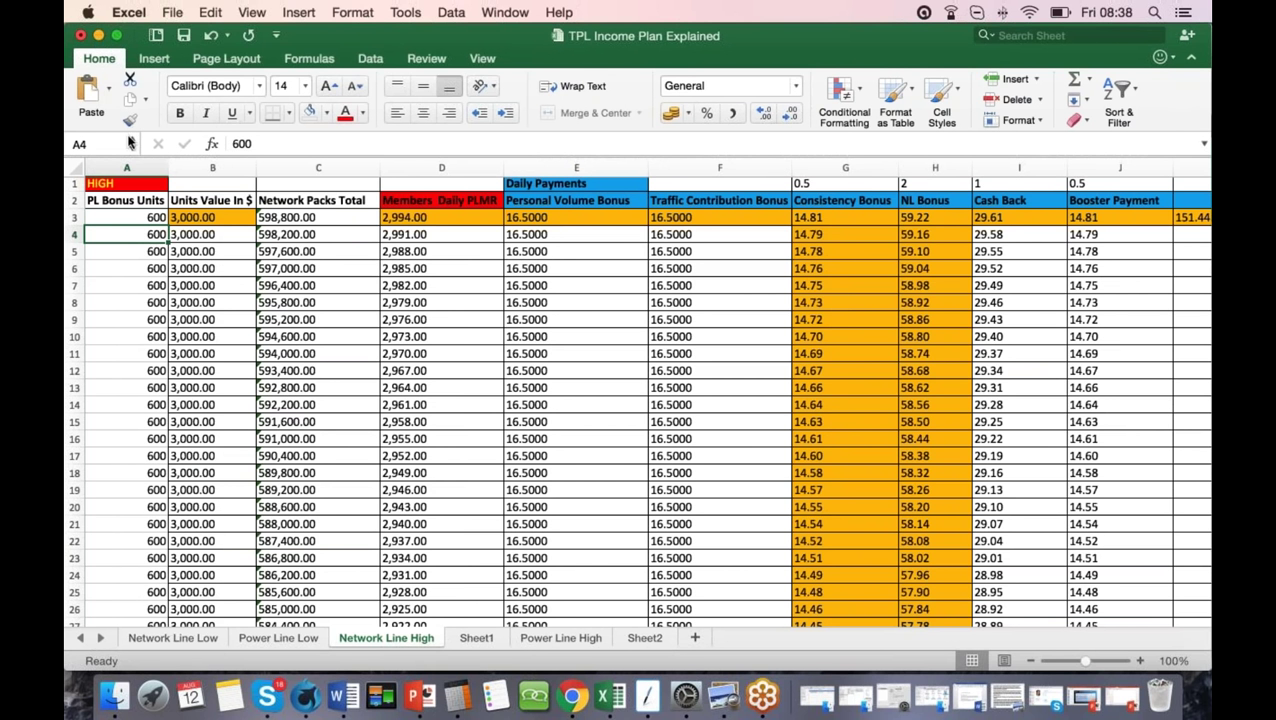
Step: Minimize the TPL Income Plan Explained workbook to return to the advertising bonus system slide, and open Calculator over it
click(97, 37)
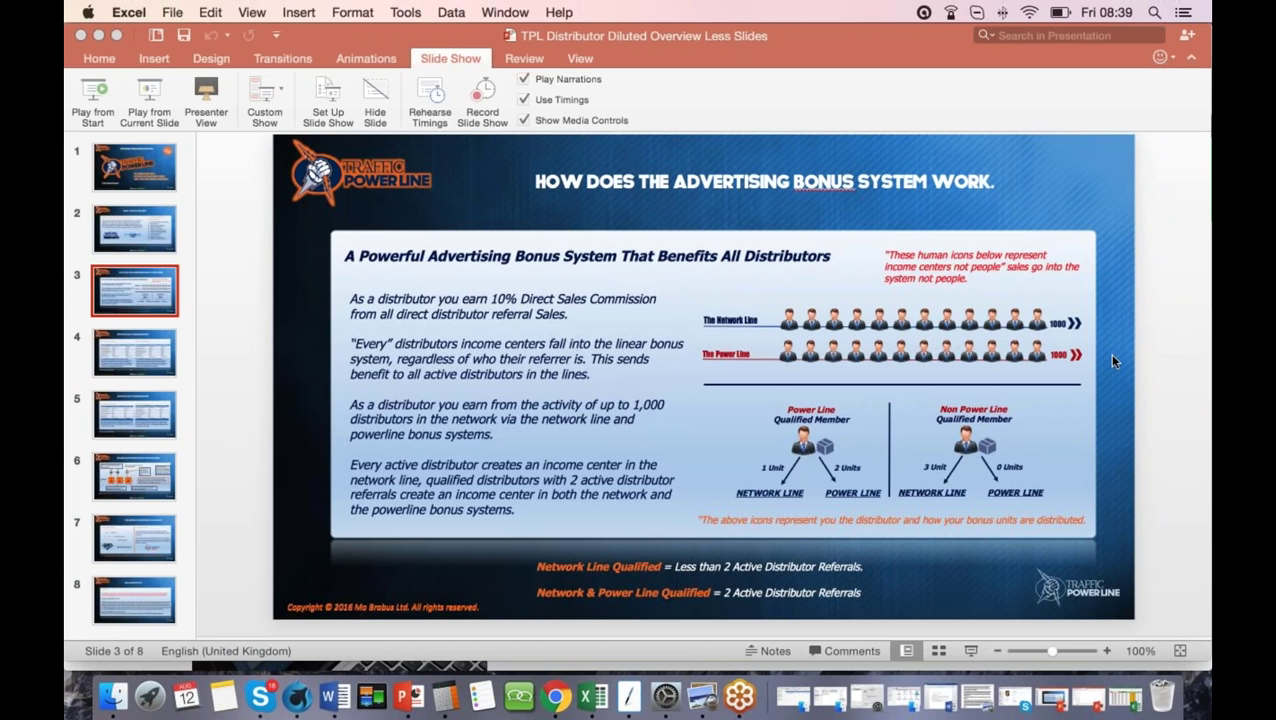
scroll(1036, 364, up, 1)
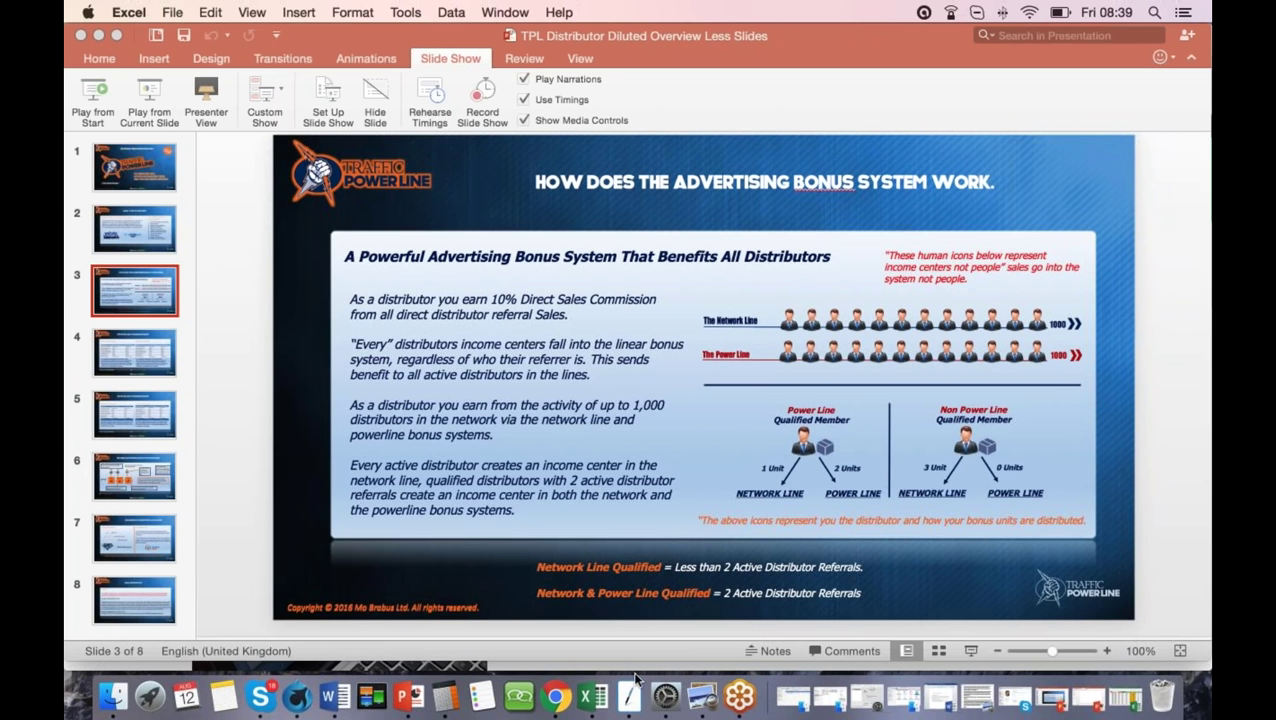
click(446, 698)
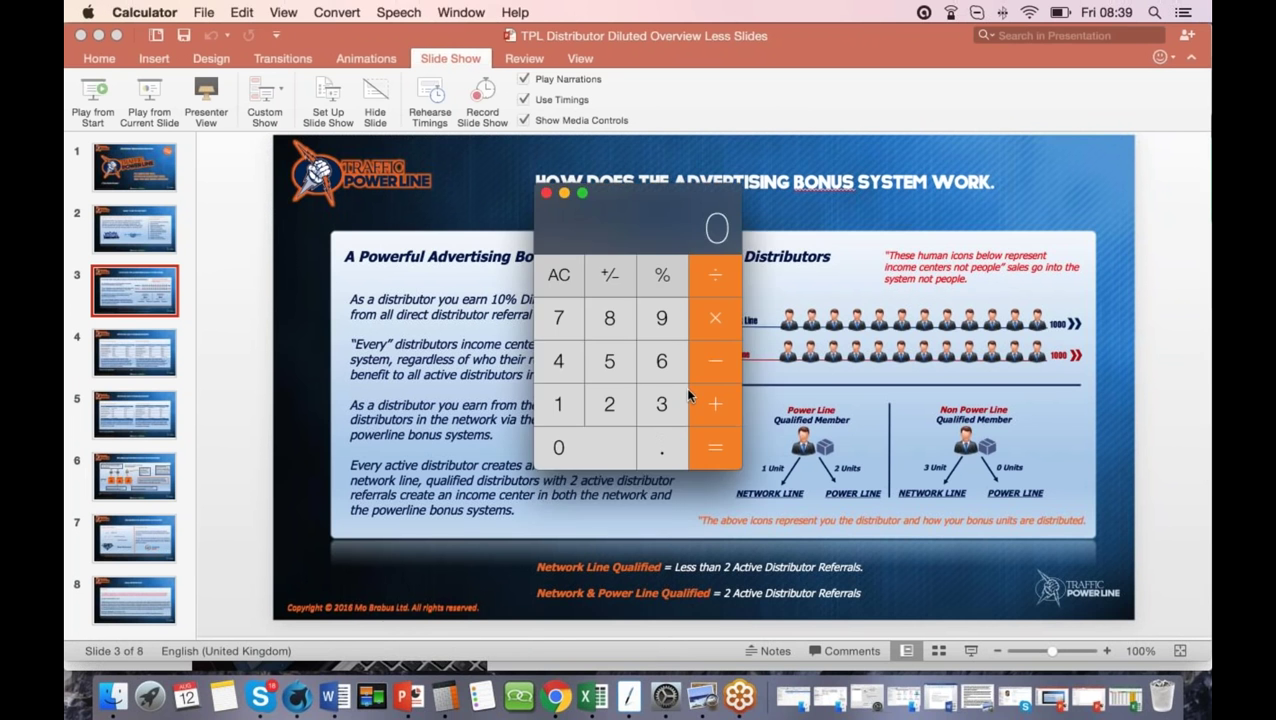